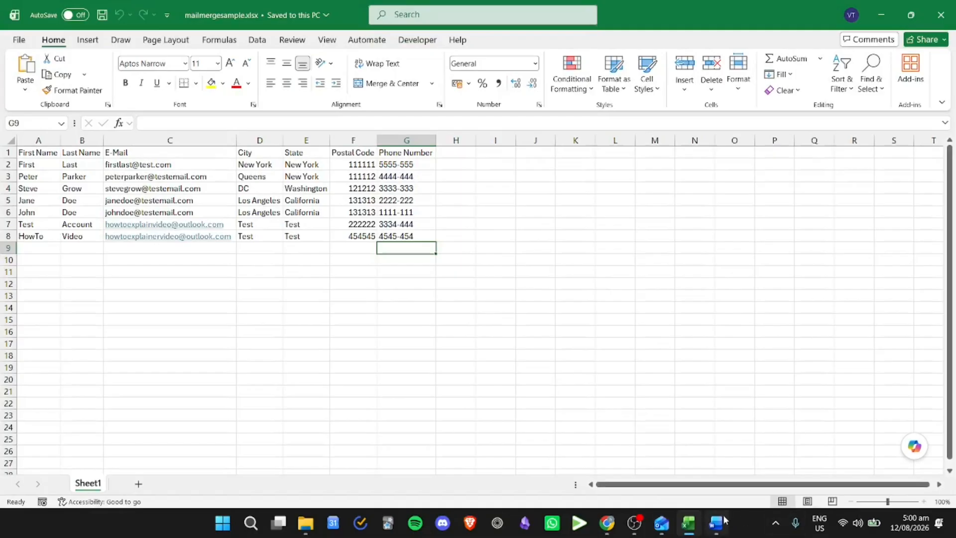
# - Arrange the mailmergesample.xlsx workbook in Excel and the letter template in Word side by side on the screen
pyautogui.click(716, 523)
pyautogui.scroll(-1, 608, 290)
pyautogui.scroll(1, 579, 230)
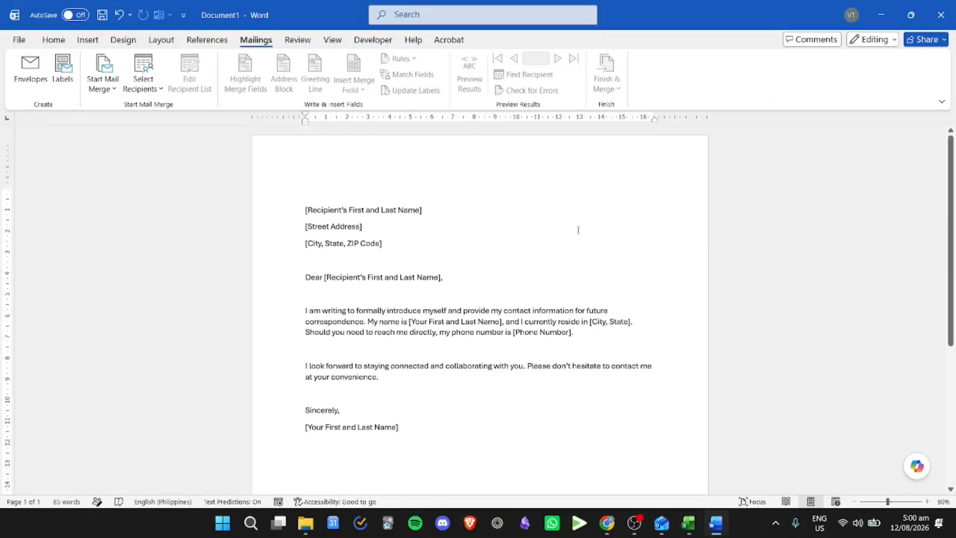
pyautogui.click(697, 521)
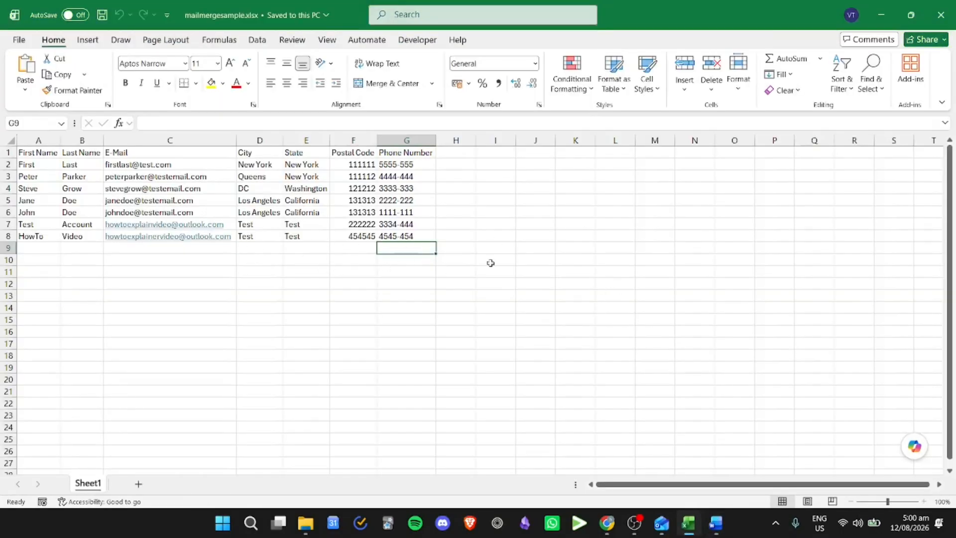
pyautogui.moveTo(684, 25); pyautogui.dragTo(2, 154)
pyautogui.click(597, 95)
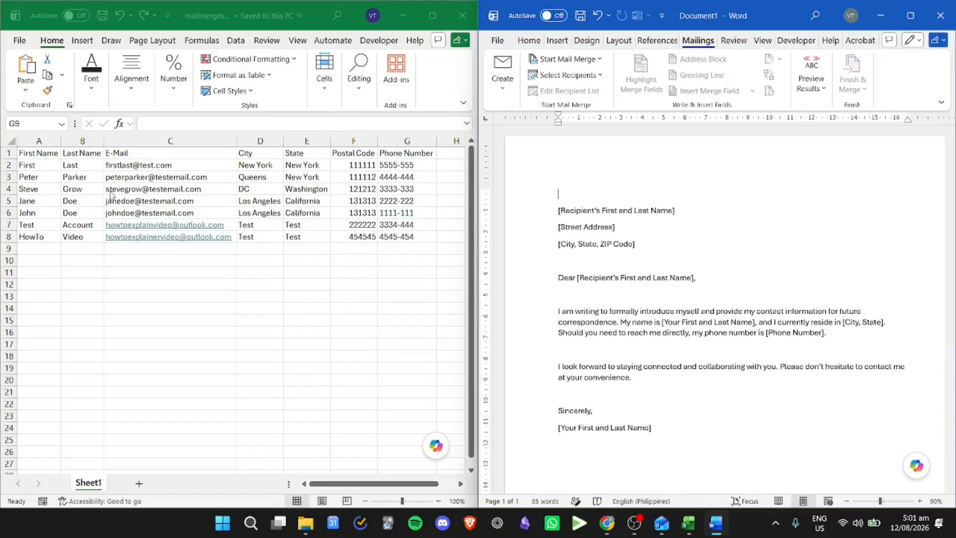
# - Review the column headers from First Name to Phone Number in the Excel workbook and the recipient rows beneath them
pyautogui.hotkey('alt', 'Tab')
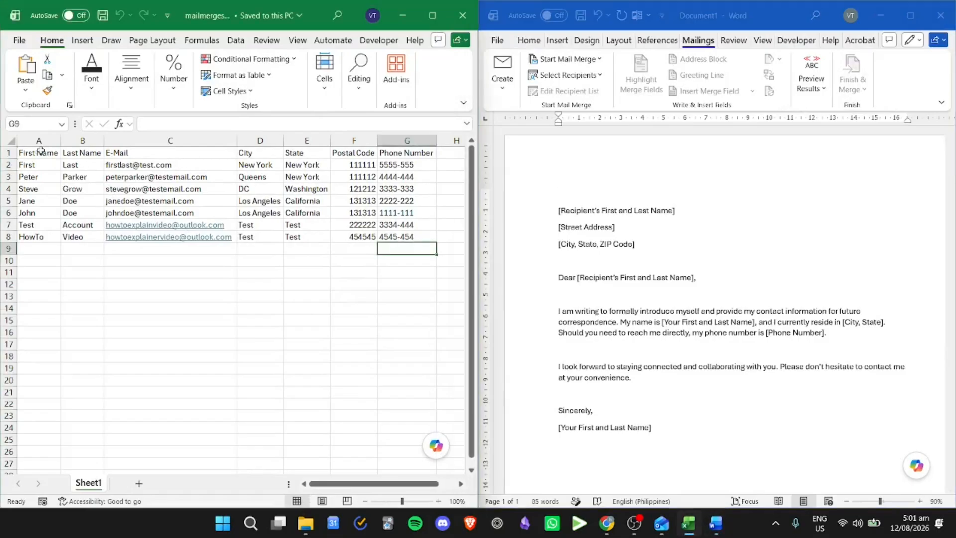
pyautogui.click(40, 154)
pyautogui.click(81, 154)
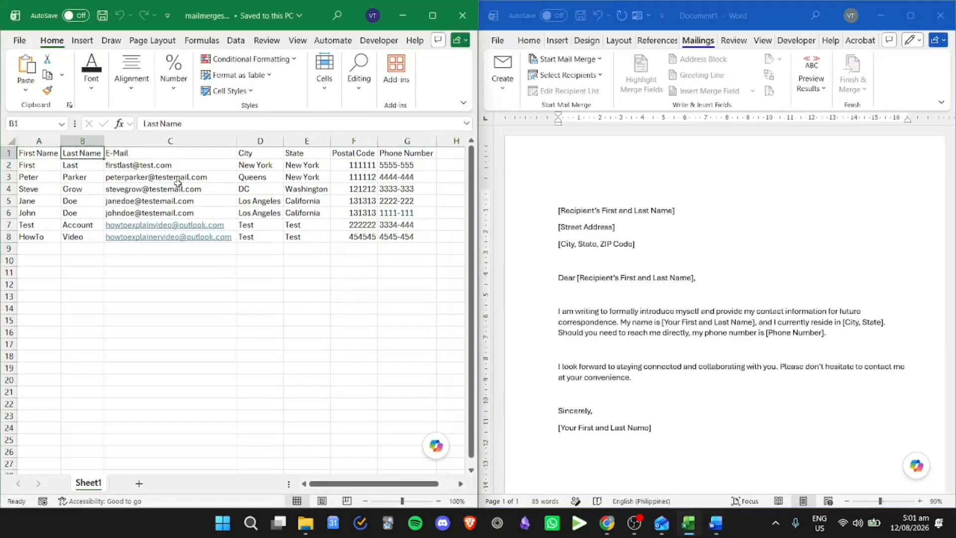
pyautogui.click(163, 155)
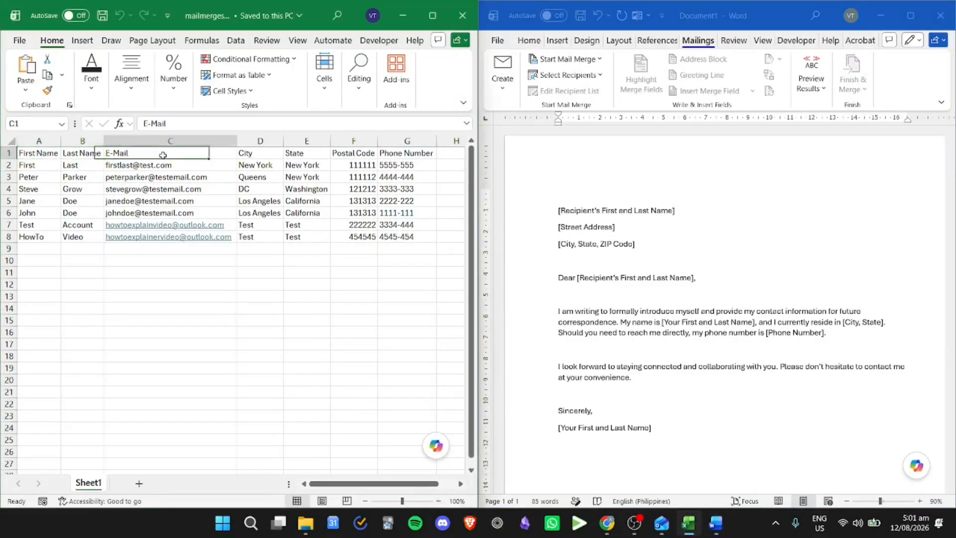
pyautogui.click(258, 153)
pyautogui.click(307, 154)
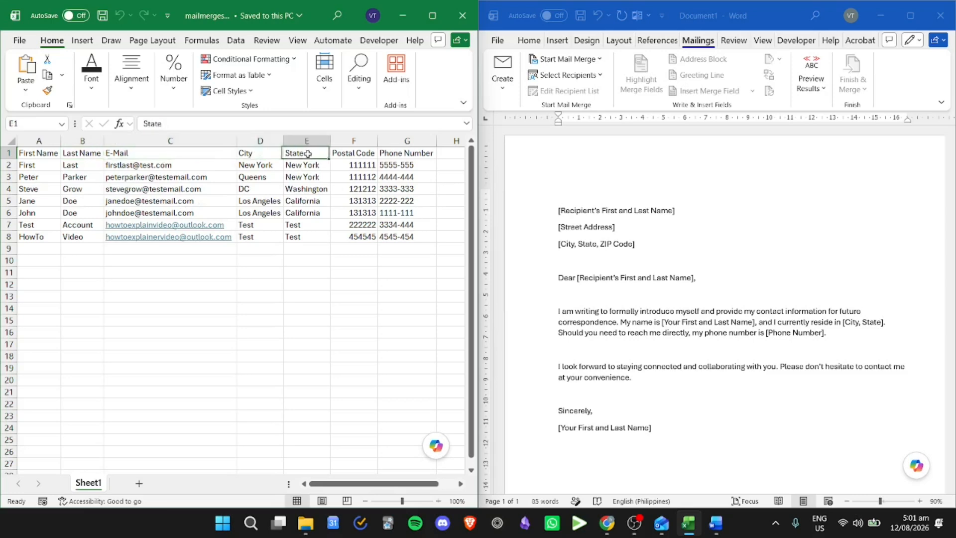
pyautogui.click(362, 155)
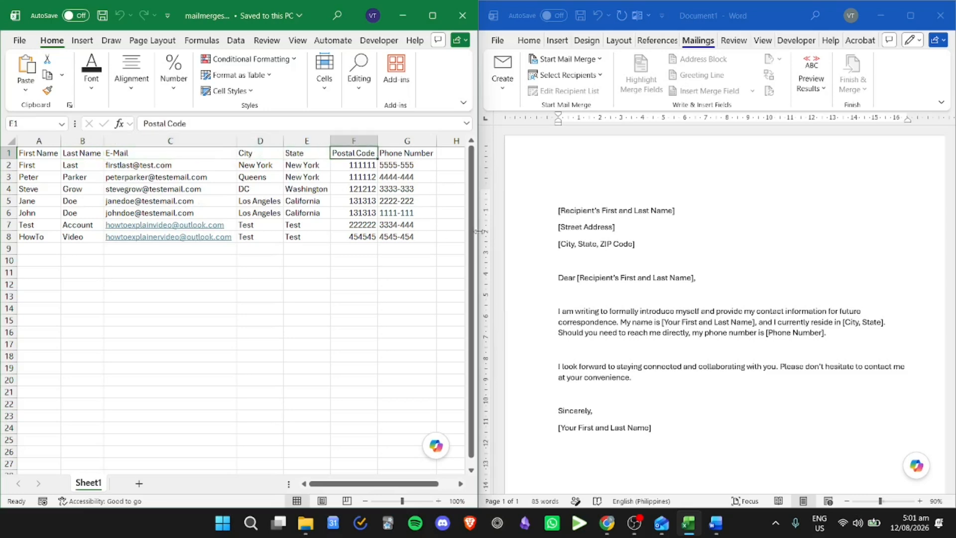
pyautogui.click(418, 154)
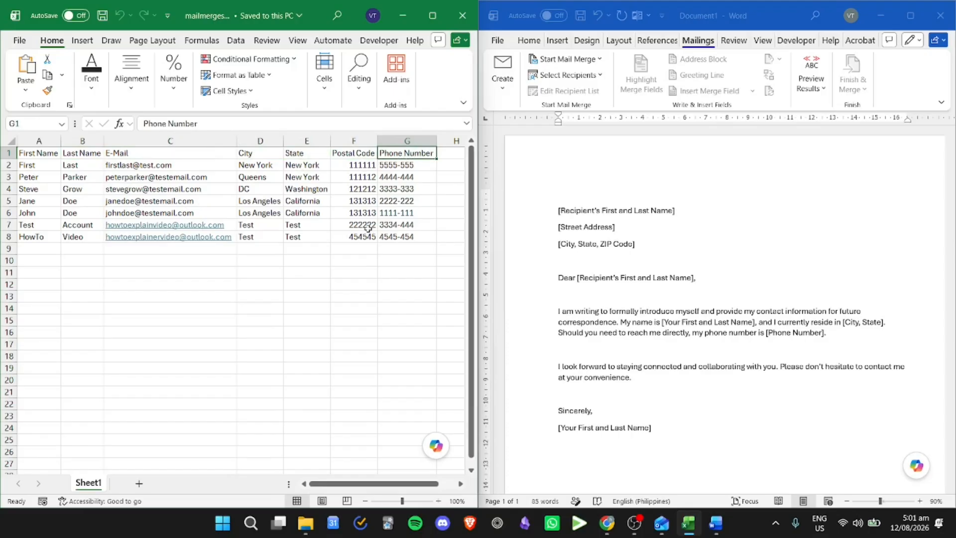
pyautogui.click(198, 252)
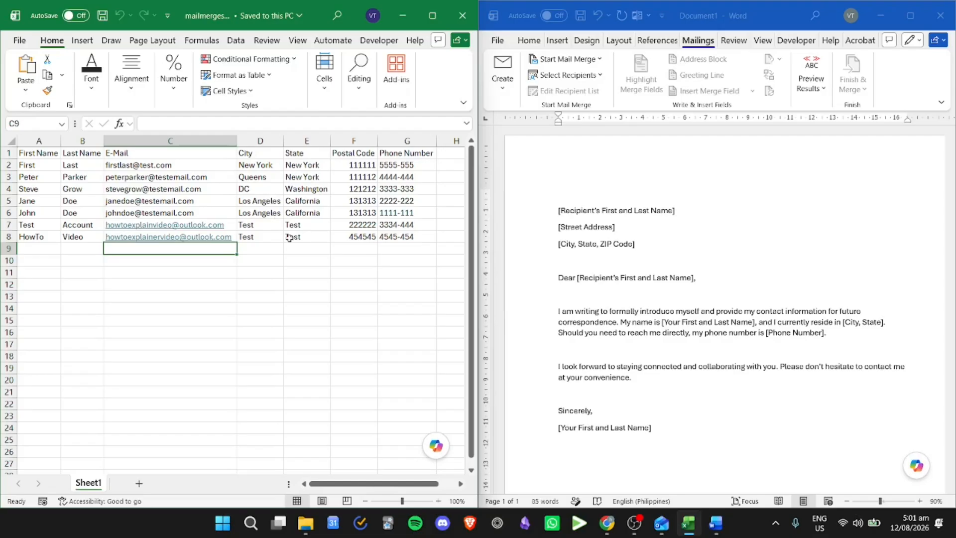
pyautogui.click(274, 249)
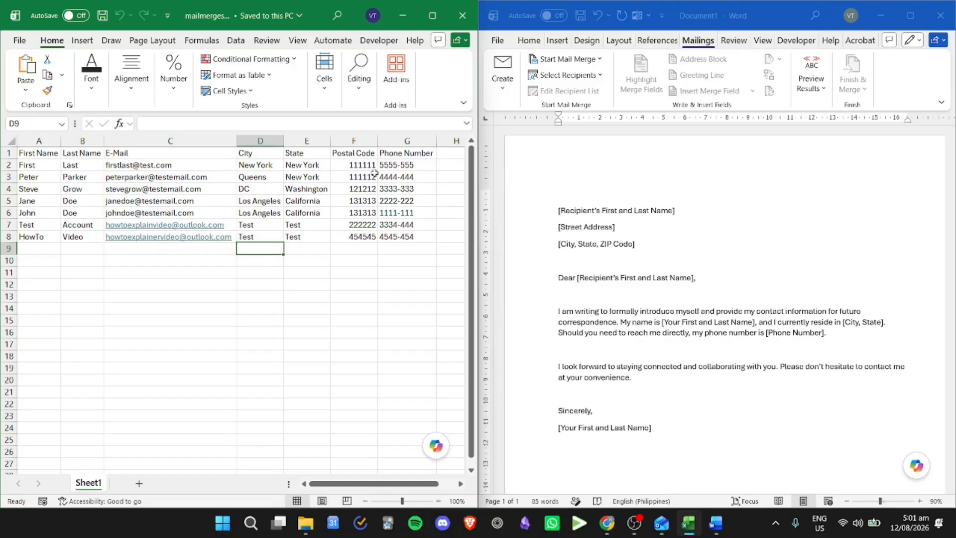
# - Use Sheet1$ of mailmergesample.xlsx from the csv files folder as the Word letter's existing recipient list, with the first row as column headers
pyautogui.click(636, 264)
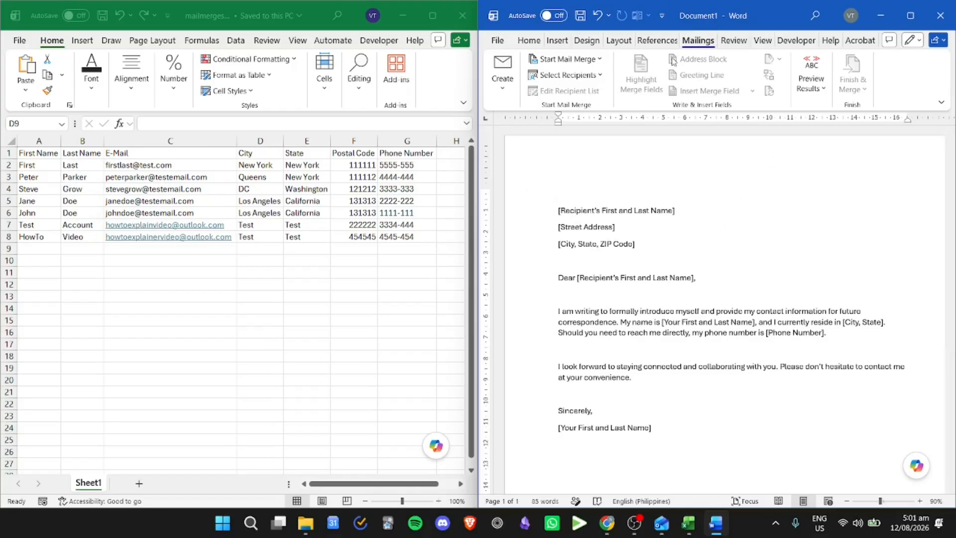
pyautogui.click(573, 77)
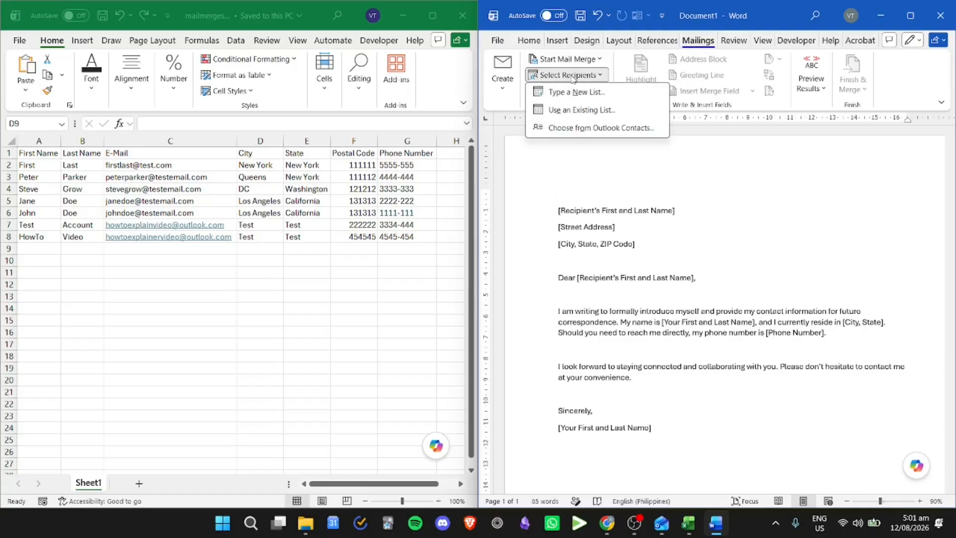
pyautogui.click(580, 109)
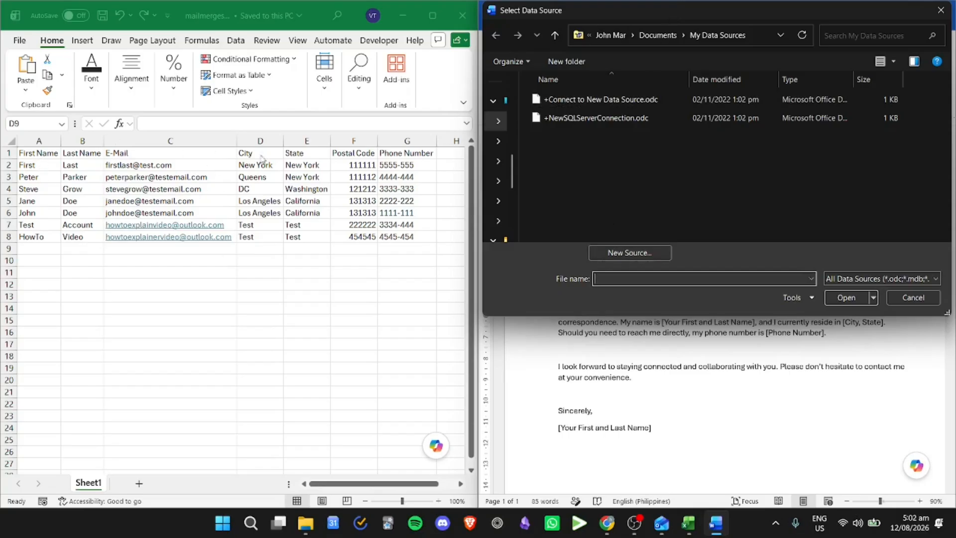
pyautogui.scroll(-2, 515, 169)
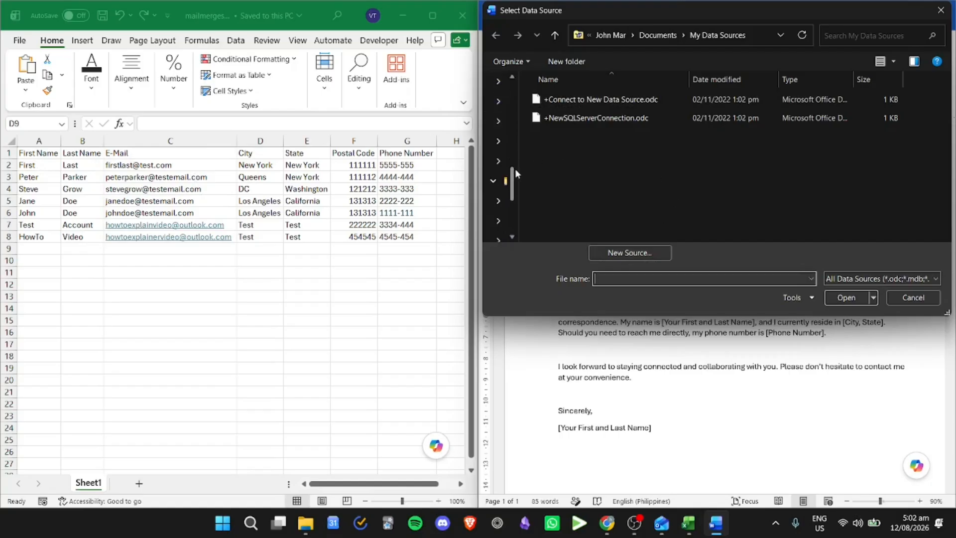
pyautogui.click(613, 186)
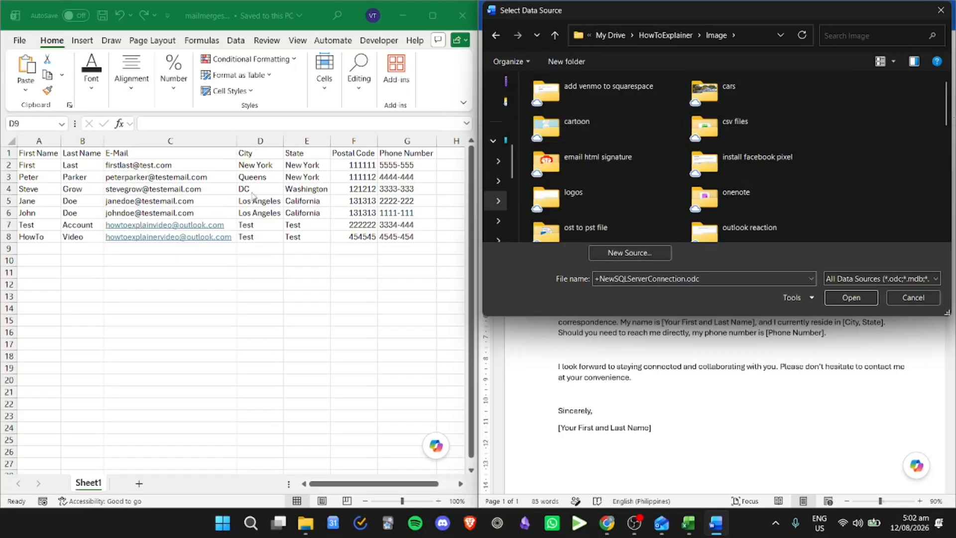
pyautogui.click(747, 127)
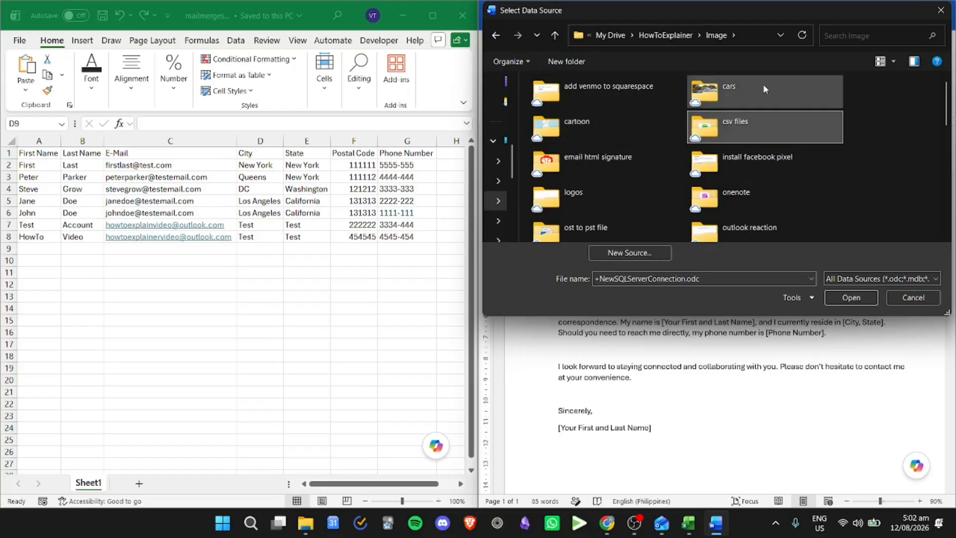
pyautogui.doubleClick(770, 130)
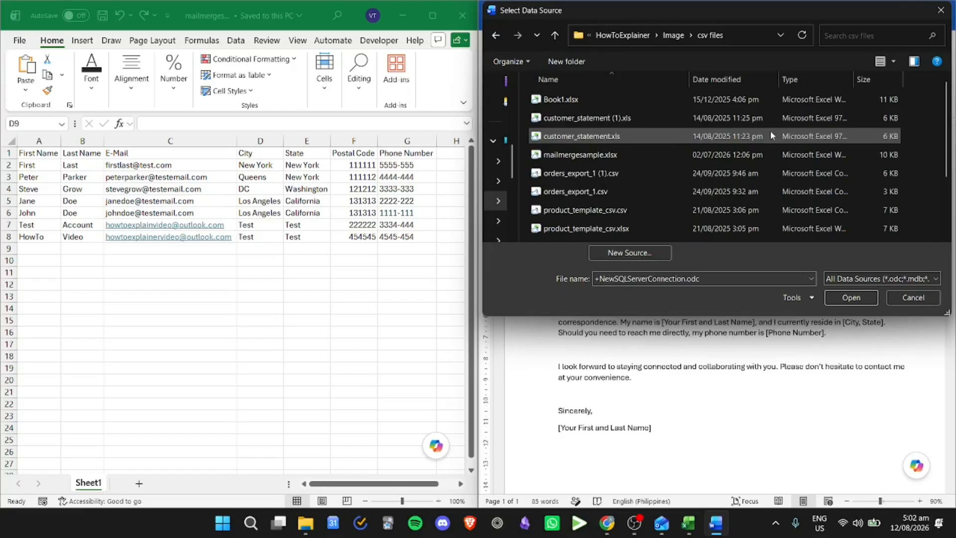
pyautogui.click(566, 158)
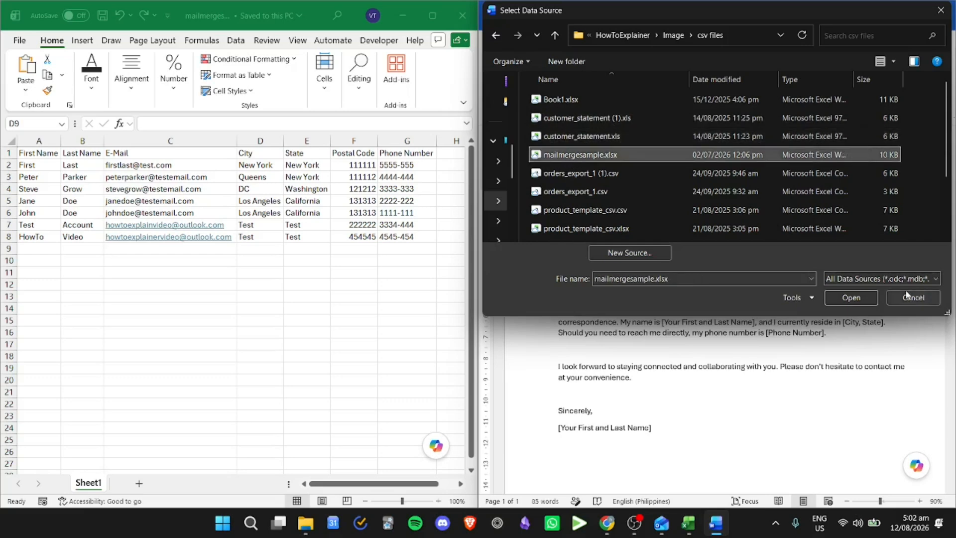
pyautogui.click(852, 297)
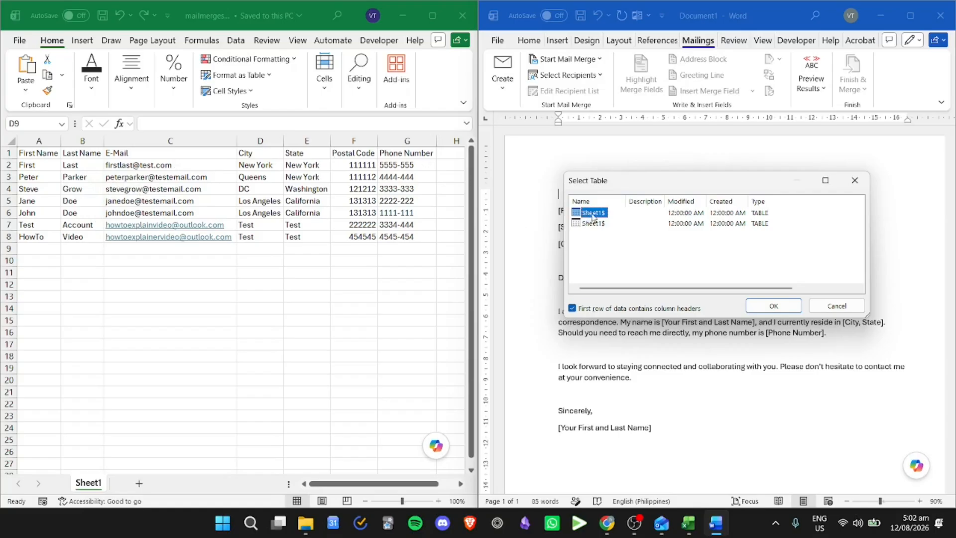
pyautogui.click(774, 305)
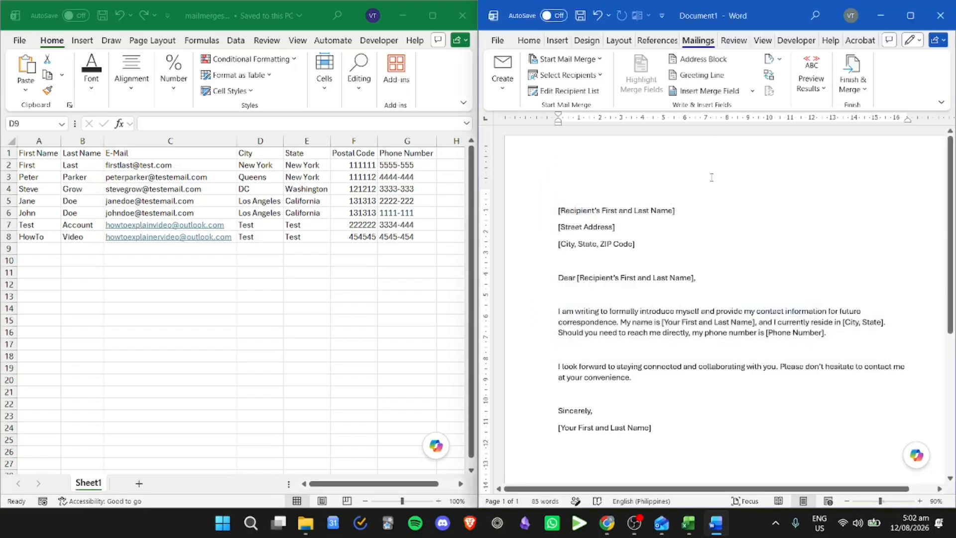
# - Maximize the window of the Word letter
pyautogui.click(568, 76)
pyautogui.click(572, 76)
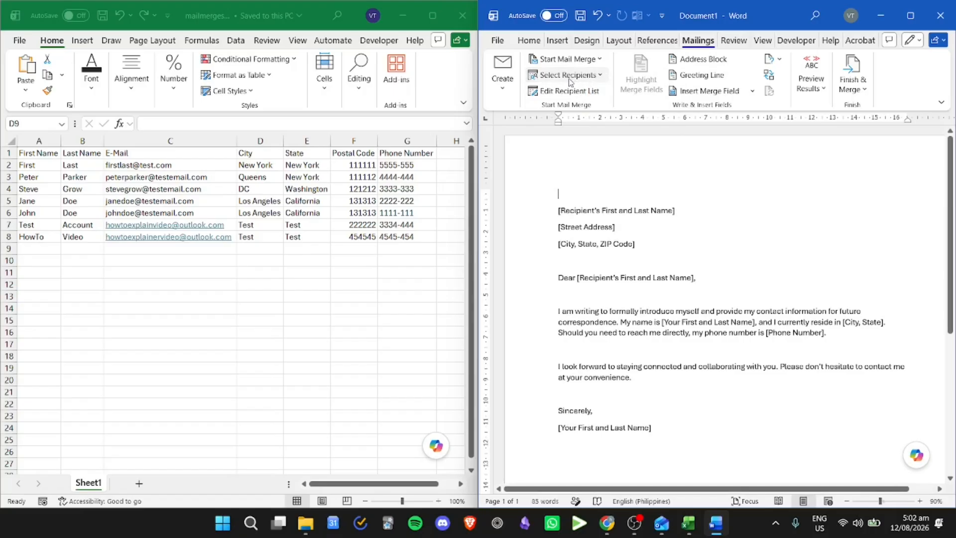
pyautogui.click(910, 16)
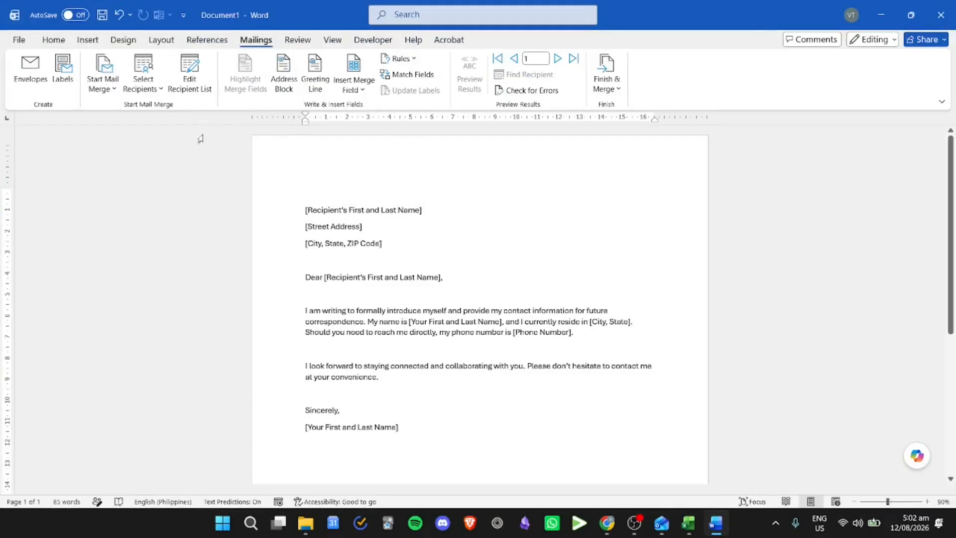
pyautogui.click(762, 531)
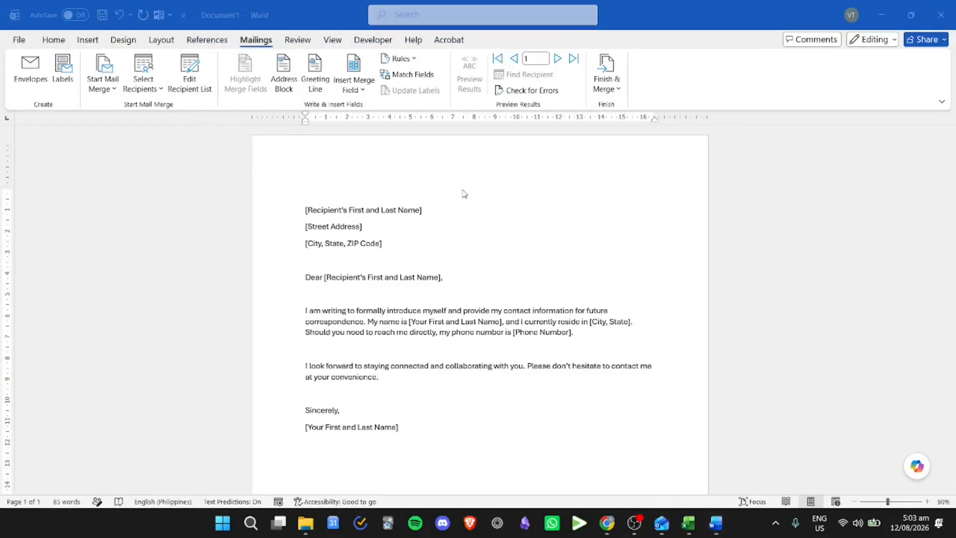
# - Compare the letter's available merge fields with the column headers in the Excel workbook
pyautogui.click(432, 190)
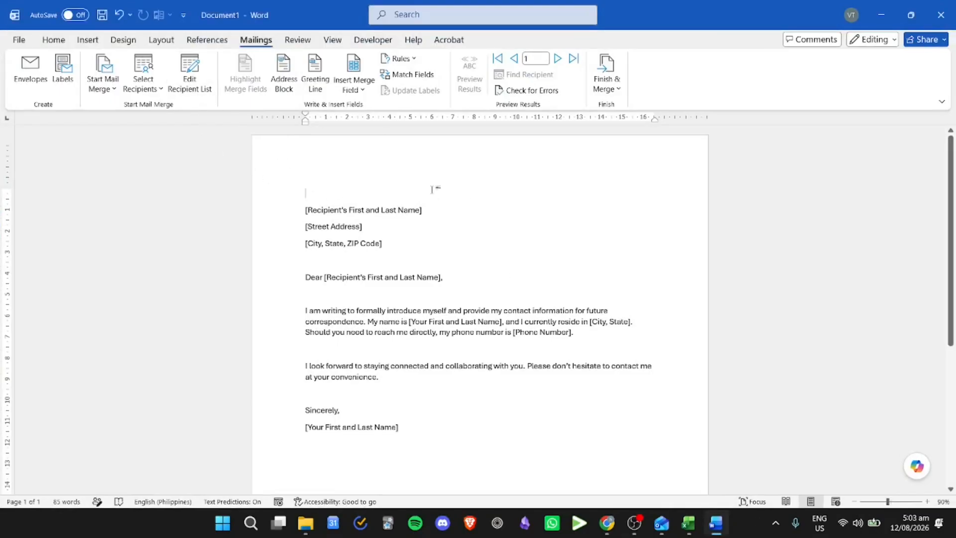
pyautogui.click(358, 90)
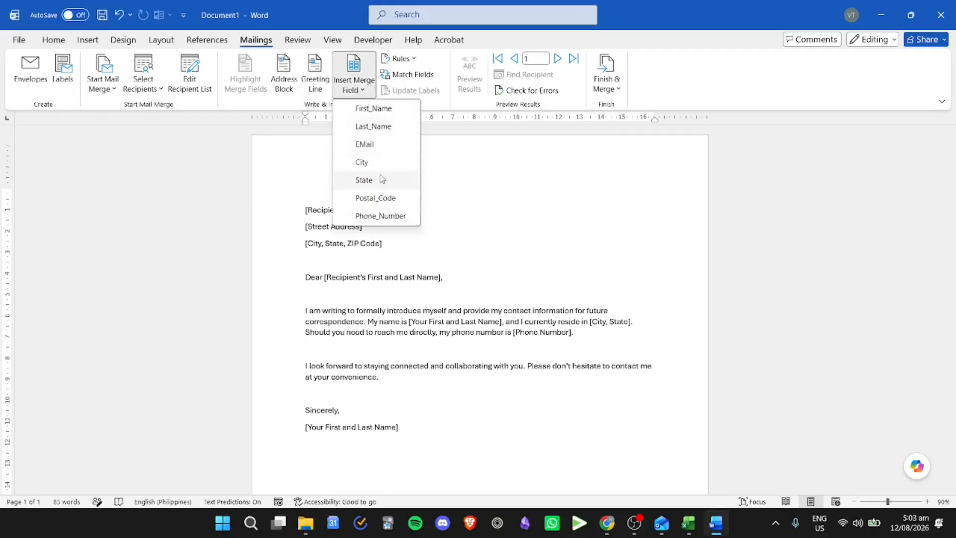
pyautogui.click(689, 523)
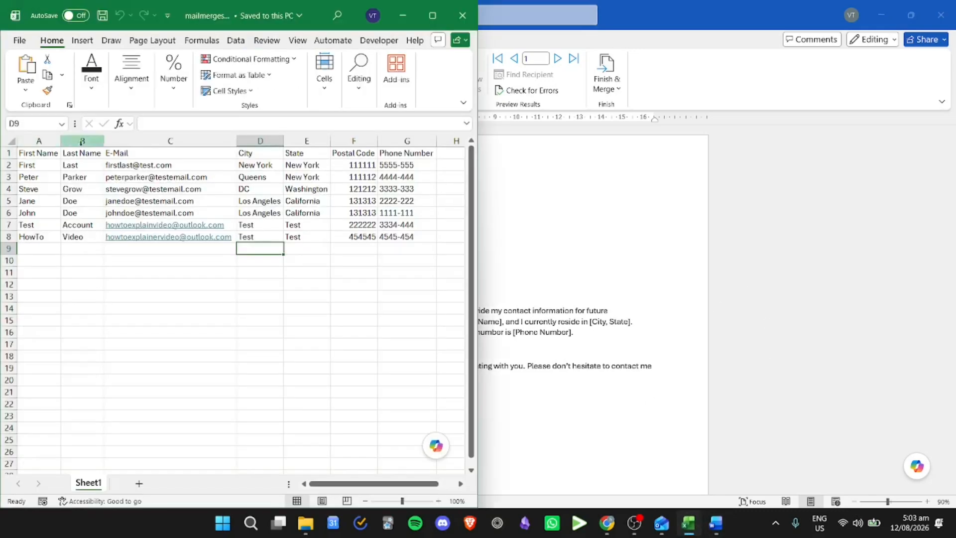
pyautogui.click(544, 196)
pyautogui.click(373, 94)
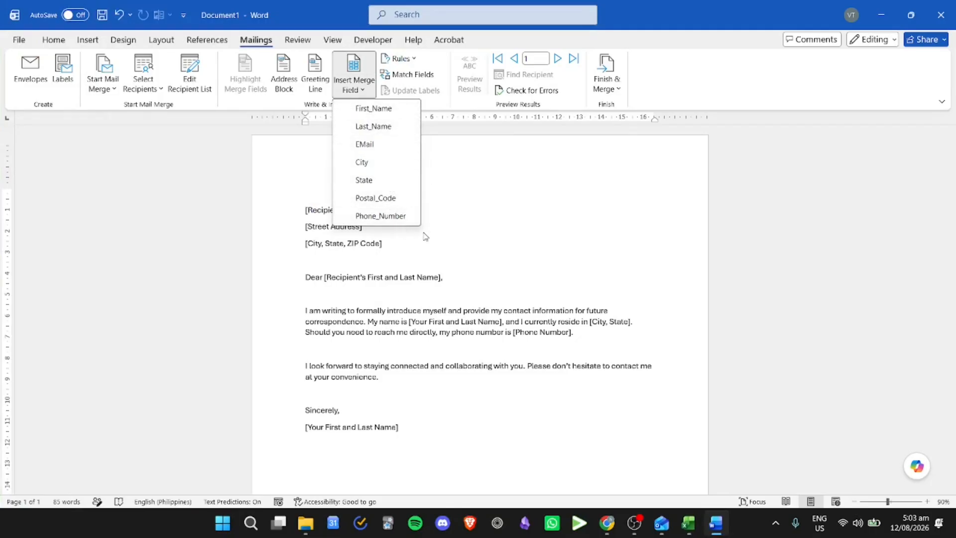
pyautogui.click(472, 229)
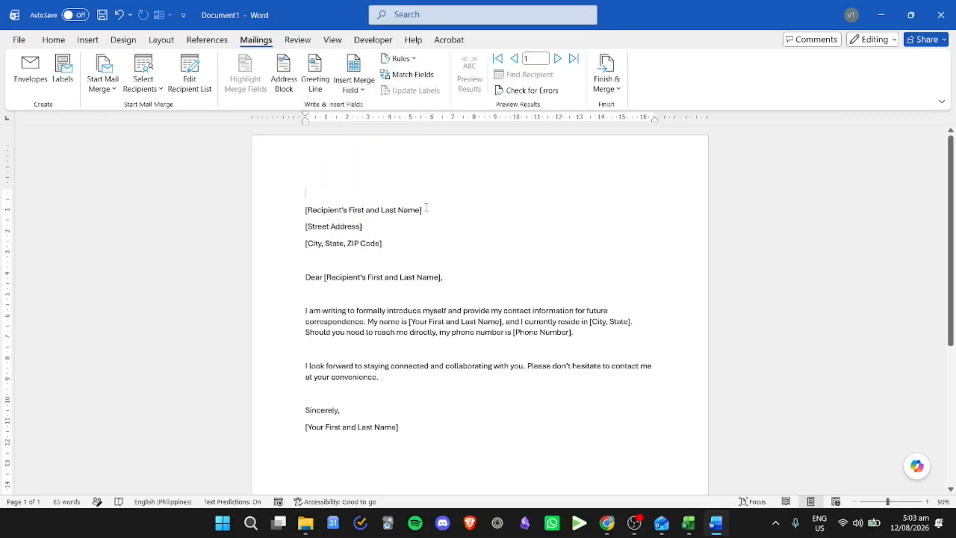
# - Replace the [Recipient's First and Last Name] line above the address with the First_Name and Last_Name merge fields, keeping [Street Address] on its own line
pyautogui.moveTo(428, 208); pyautogui.dragTo(305, 209)
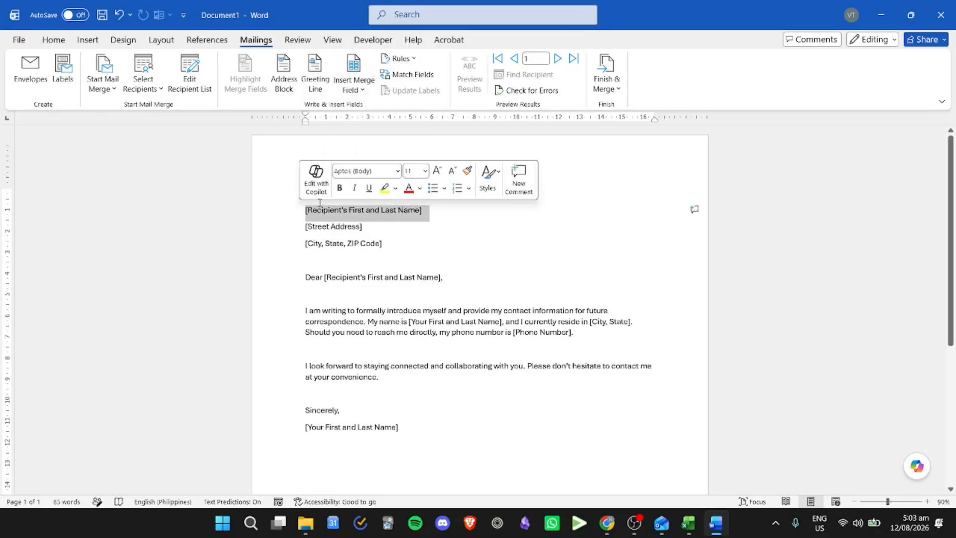
pyautogui.click(354, 85)
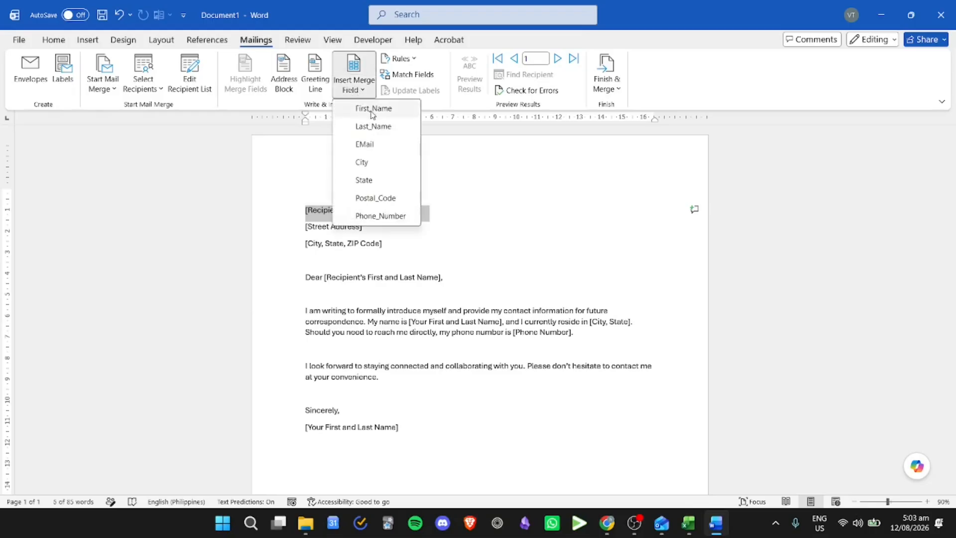
pyautogui.click(371, 105)
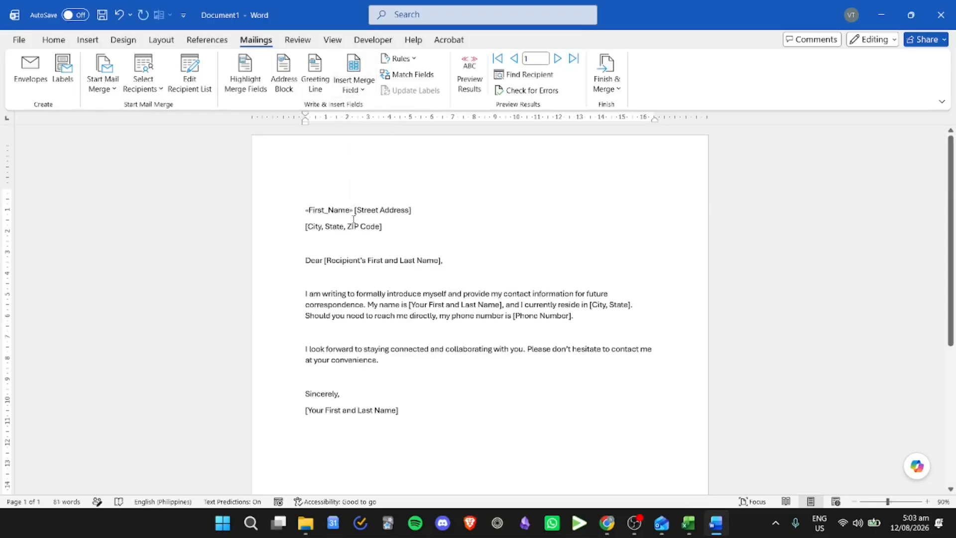
pyautogui.click(418, 210)
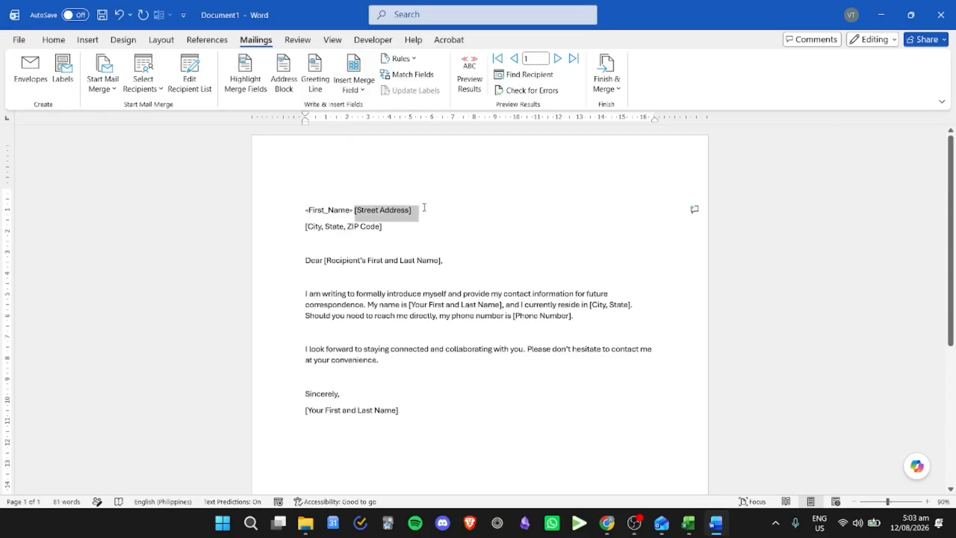
pyautogui.click(365, 209)
pyautogui.press('Return')
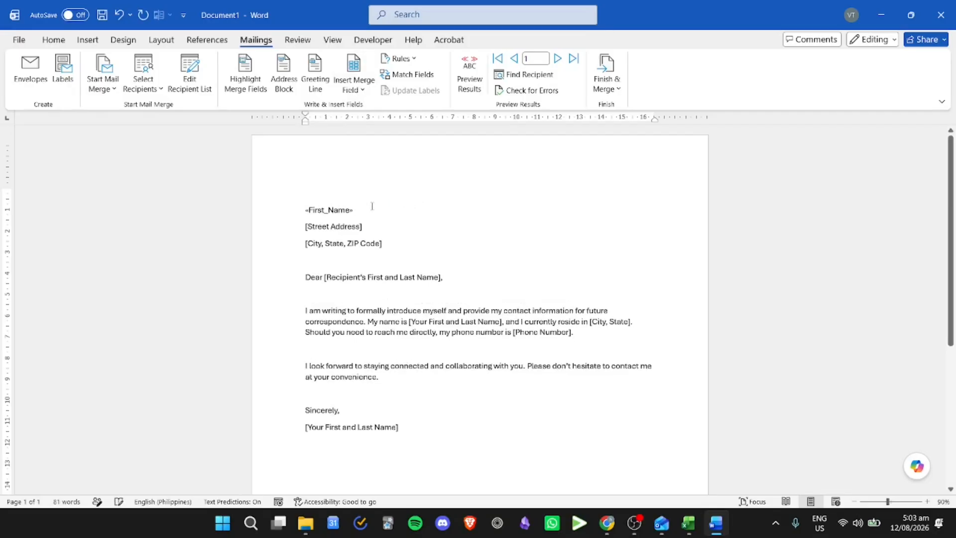
pyautogui.click(357, 92)
pyautogui.click(366, 126)
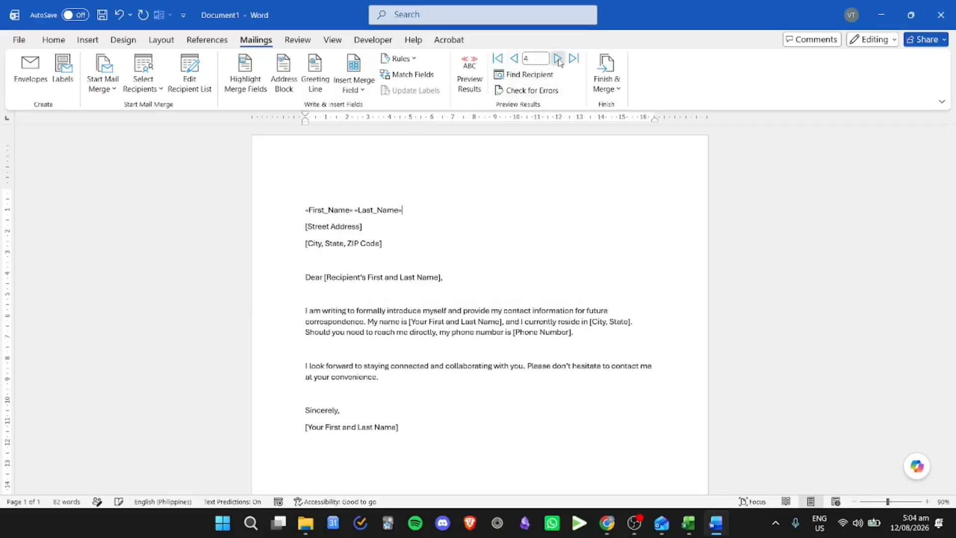
# - Return the merge preview to the first recipient record
pyautogui.click(516, 60)
pyautogui.click(516, 60)
pyautogui.click(515, 59)
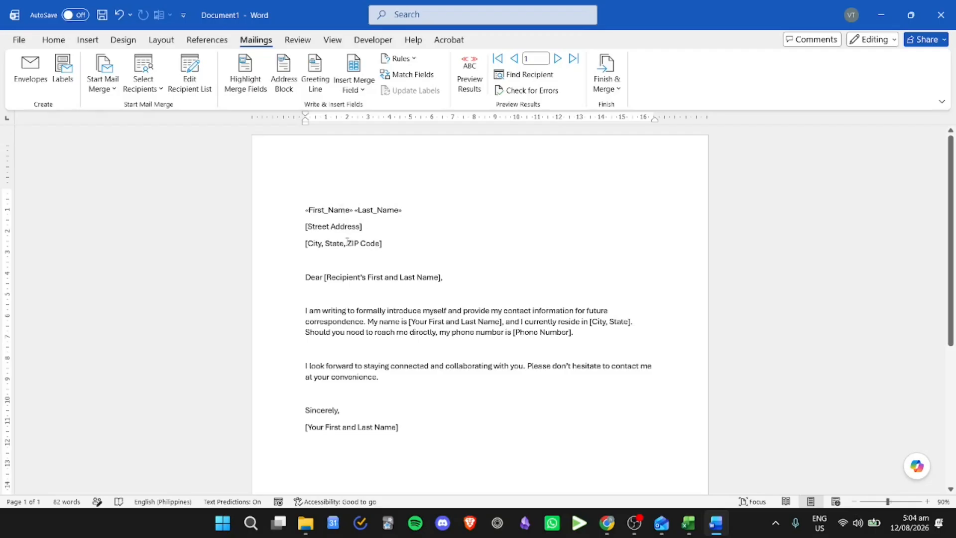
# - Replace the [City, State, ZIP Code] line with the City, State and Postal_Code merge fields, separated by commas
pyautogui.moveTo(386, 242); pyautogui.dragTo(277, 241)
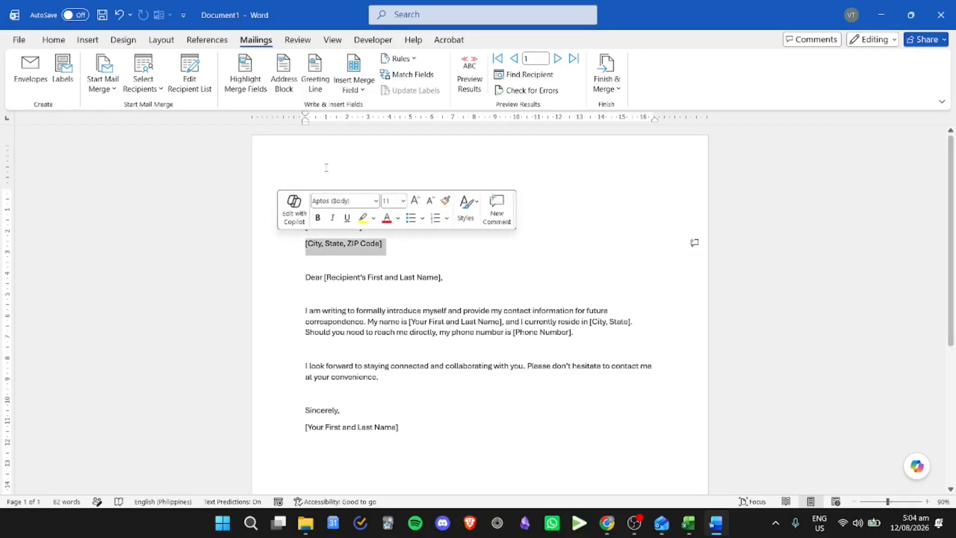
pyautogui.press('BackSpace')
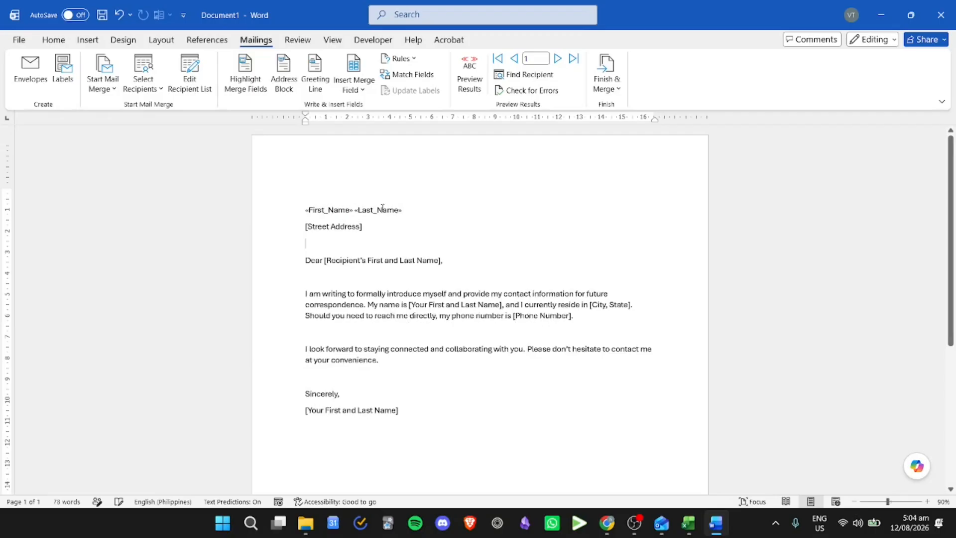
pyautogui.click(352, 87)
pyautogui.click(365, 163)
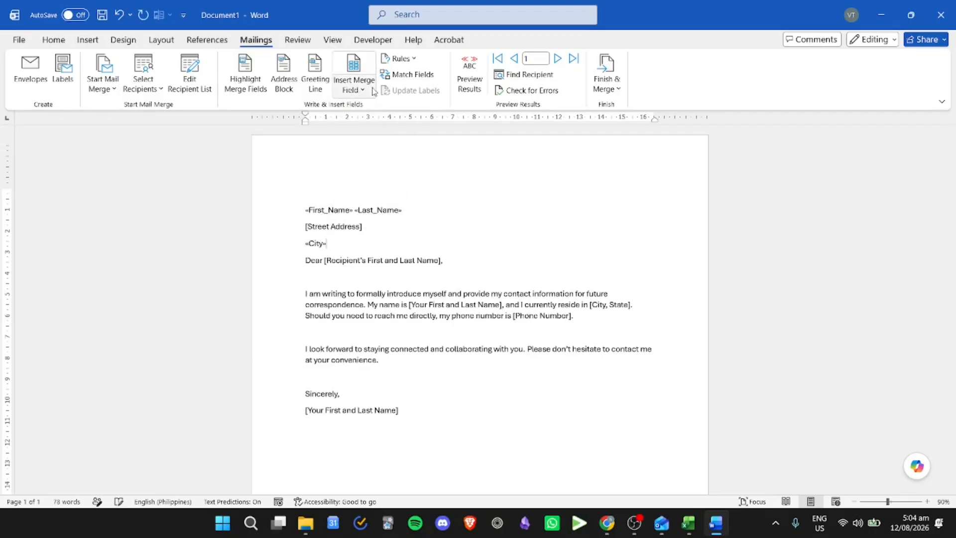
pyautogui.write(',')
pyautogui.click(353, 88)
pyautogui.click(366, 180)
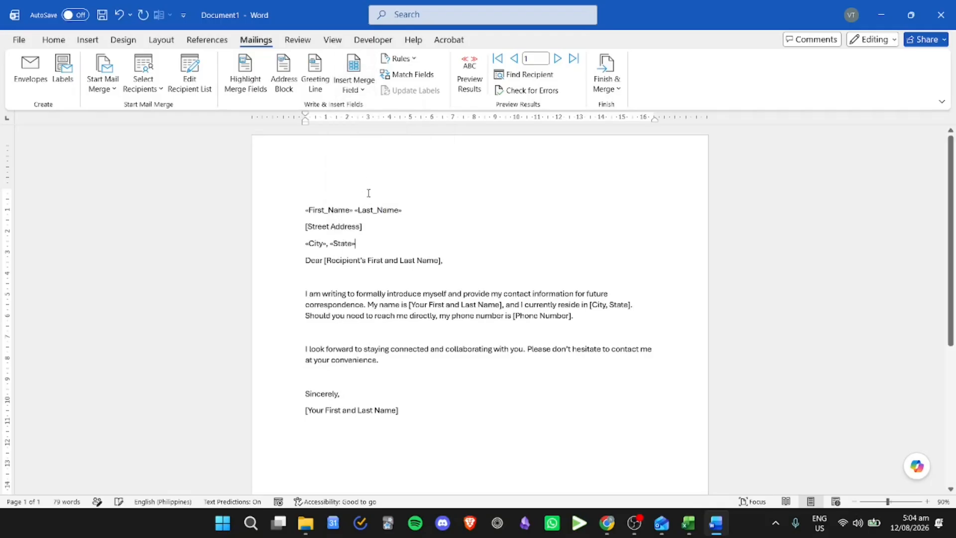
pyautogui.write(',')
pyautogui.click(353, 85)
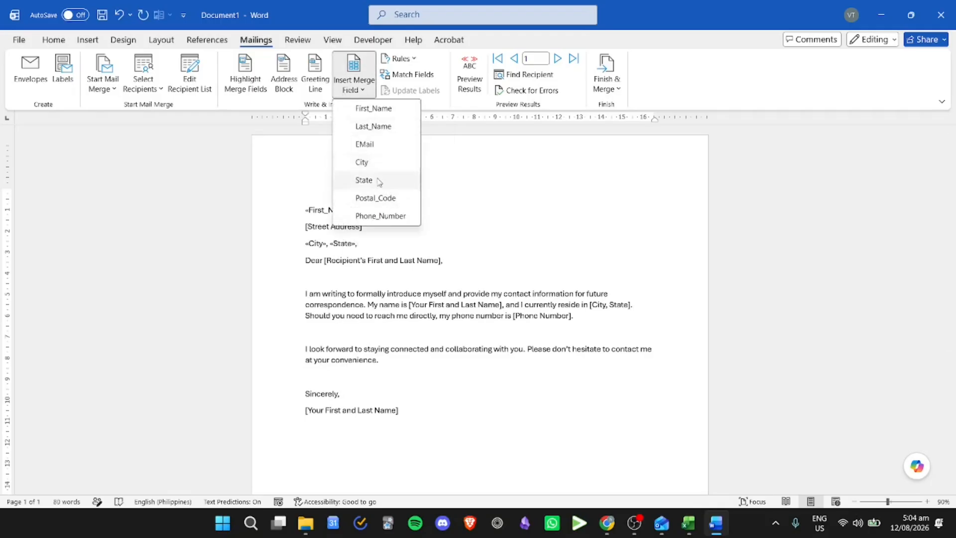
pyautogui.click(378, 196)
# - Delete the [Street Address] line and insert a blank line between the address and the greeting
pyautogui.click(266, 226)
pyautogui.press('Delete')
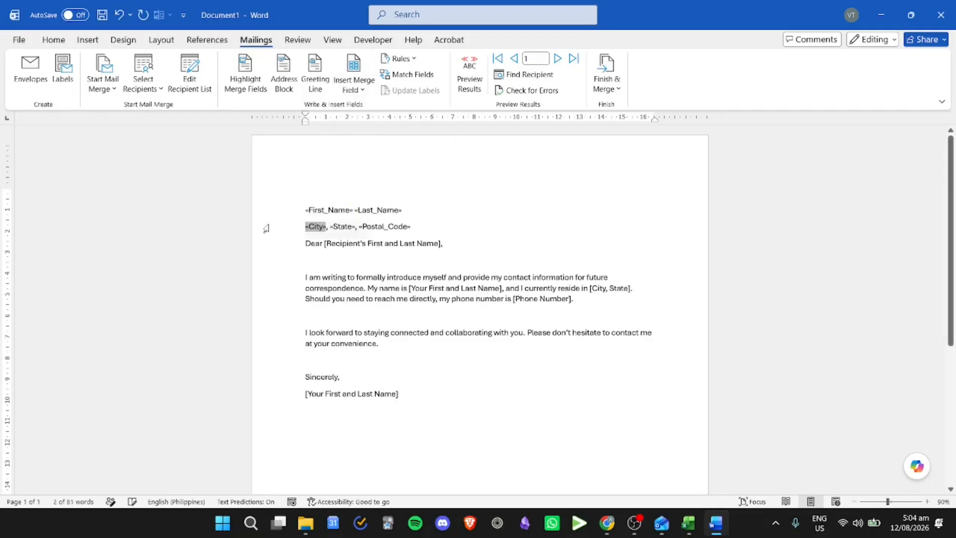
pyautogui.click(417, 244)
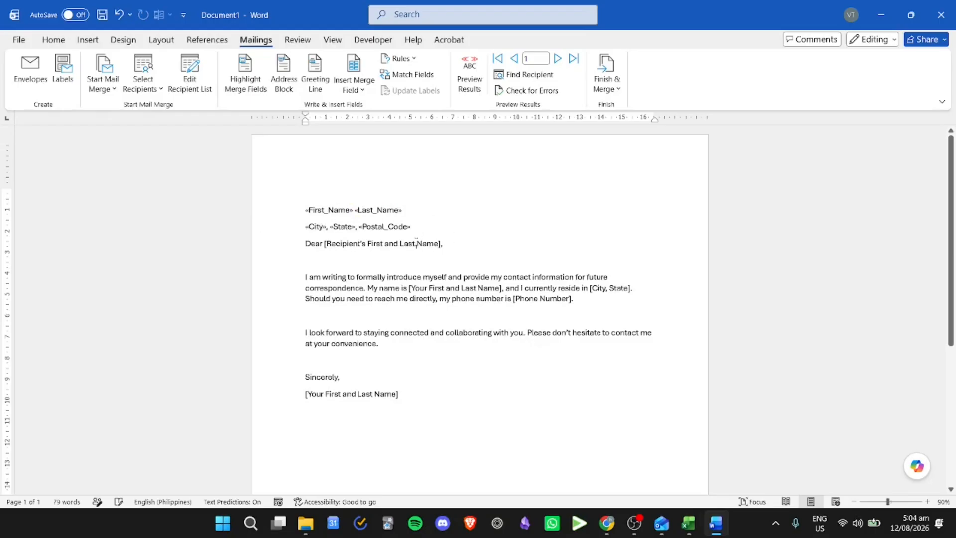
pyautogui.click(440, 223)
pyautogui.press('Return')
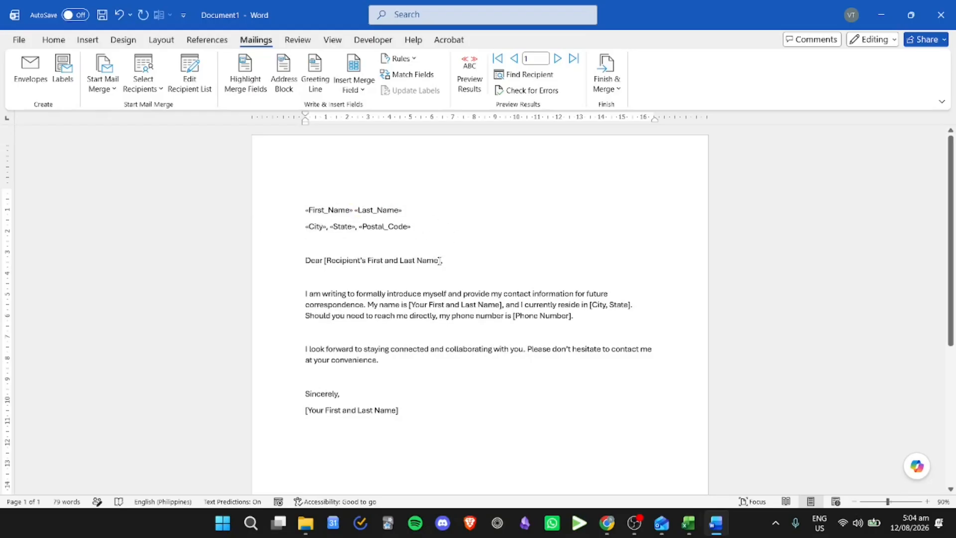
# - Replace the [Recipient's First and Last Name] placeholder in the greeting with the First_Name and Last_Name merge fields, keeping the comma
pyautogui.moveTo(440, 260); pyautogui.dragTo(325, 260)
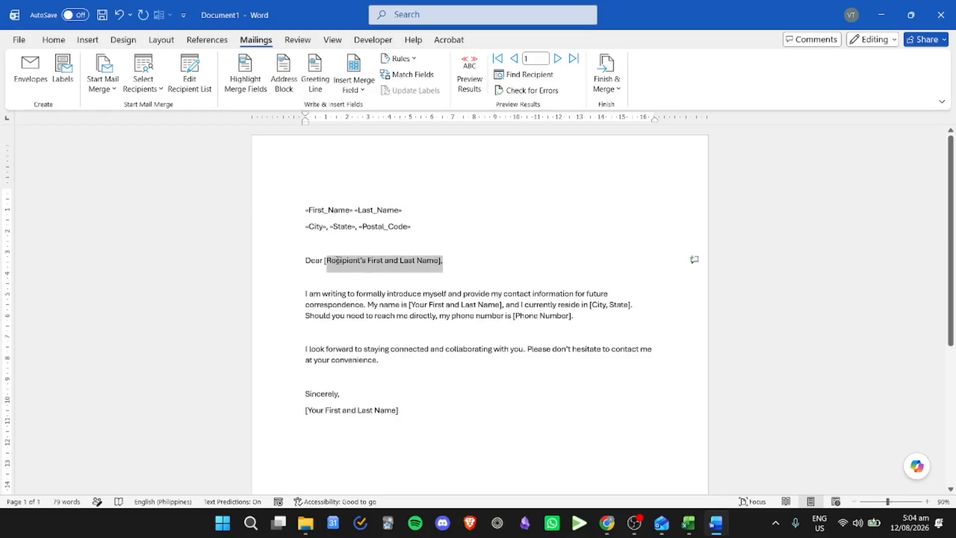
pyautogui.click(422, 260)
pyautogui.press('BackSpace')
pyautogui.press('BackSpace')
pyautogui.press('BackSpace')
pyautogui.press('BackSpace')
pyautogui.press('BackSpace')
pyautogui.press('BackSpace')
pyautogui.press('BackSpace')
pyautogui.press('BackSpace')
pyautogui.press('BackSpace')
pyautogui.press('BackSpace')
pyautogui.press('BackSpace')
pyautogui.press('BackSpace')
pyautogui.press('BackSpace')
pyautogui.press('BackSpace')
pyautogui.press('BackSpace')
pyautogui.press('BackSpace')
pyautogui.press('BackSpace')
pyautogui.press('BackSpace')
pyautogui.press('BackSpace')
pyautogui.press('BackSpace')
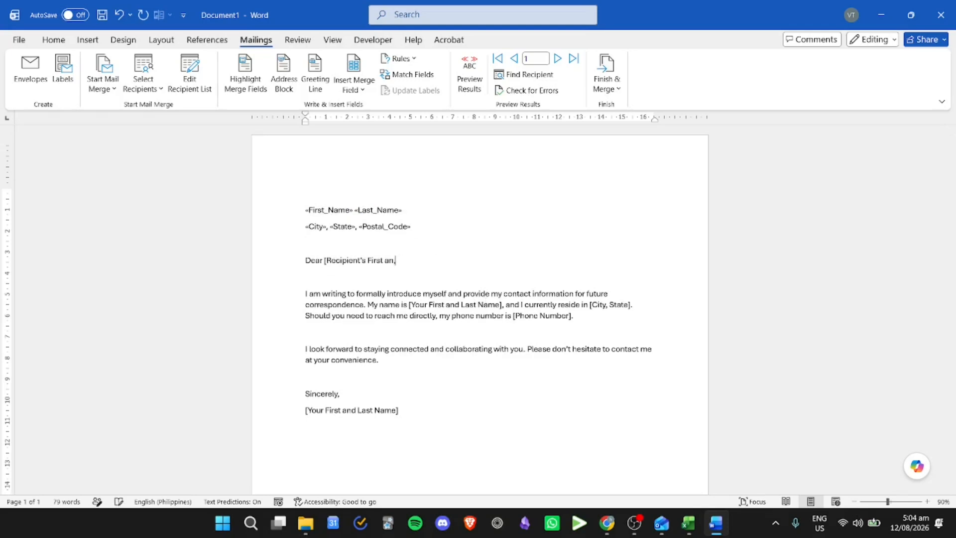
pyautogui.click(349, 86)
pyautogui.click(369, 108)
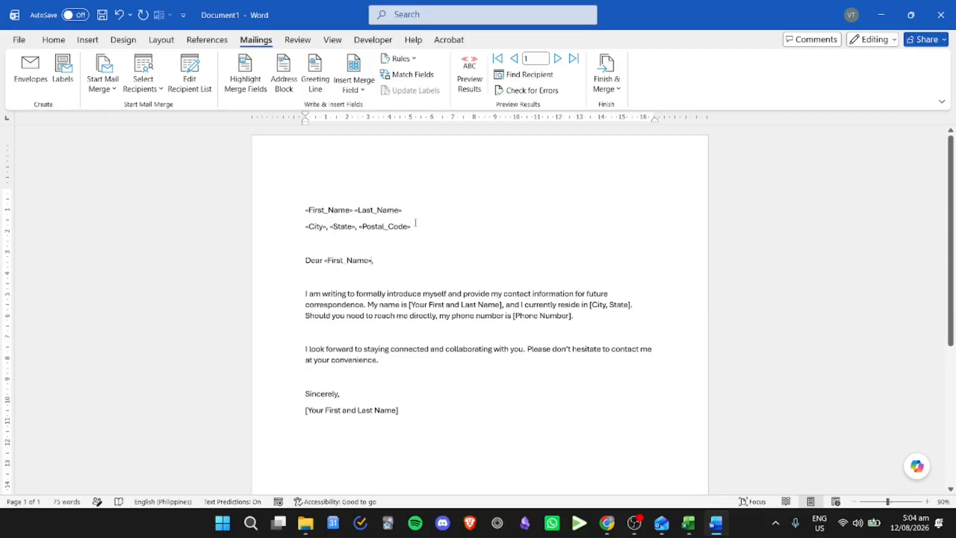
pyautogui.click(353, 88)
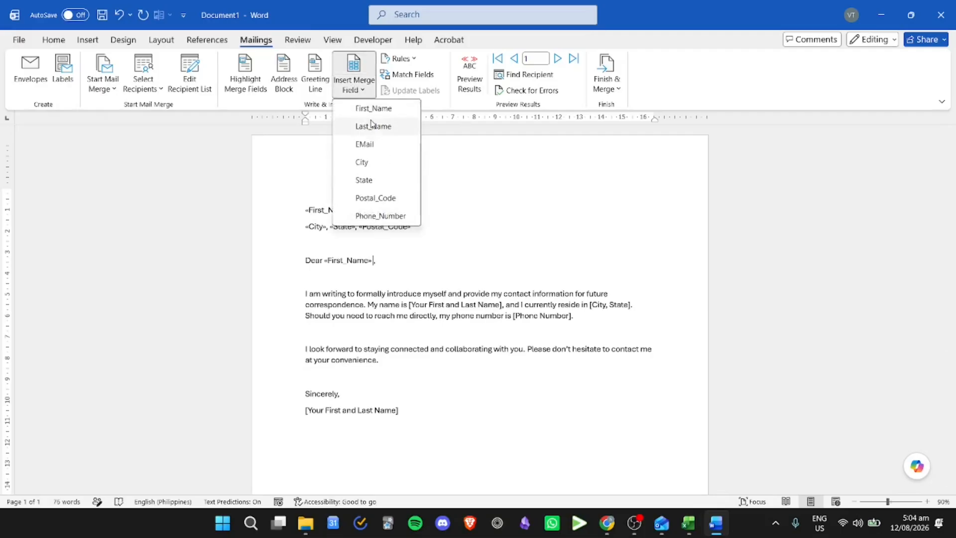
pyautogui.click(371, 125)
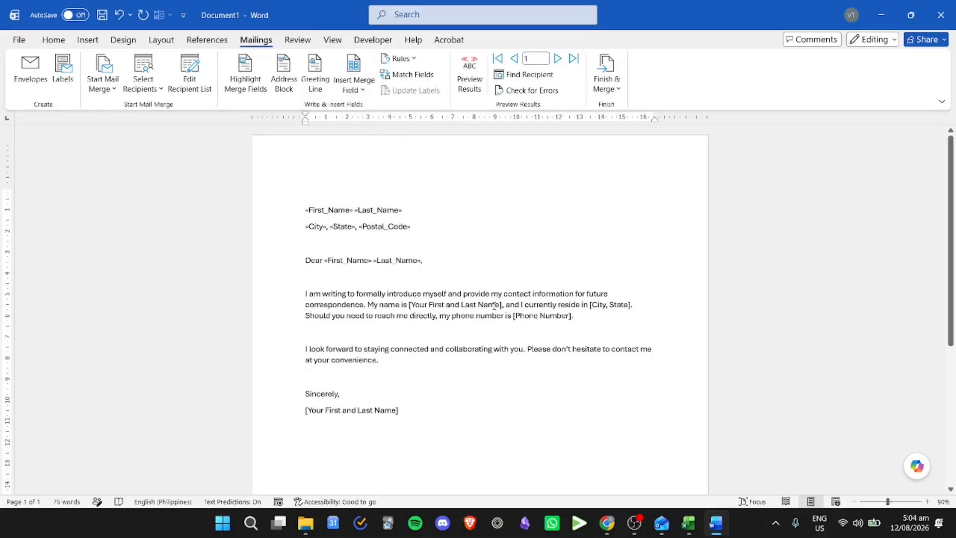
pyautogui.moveTo(410, 304); pyautogui.dragTo(505, 305)
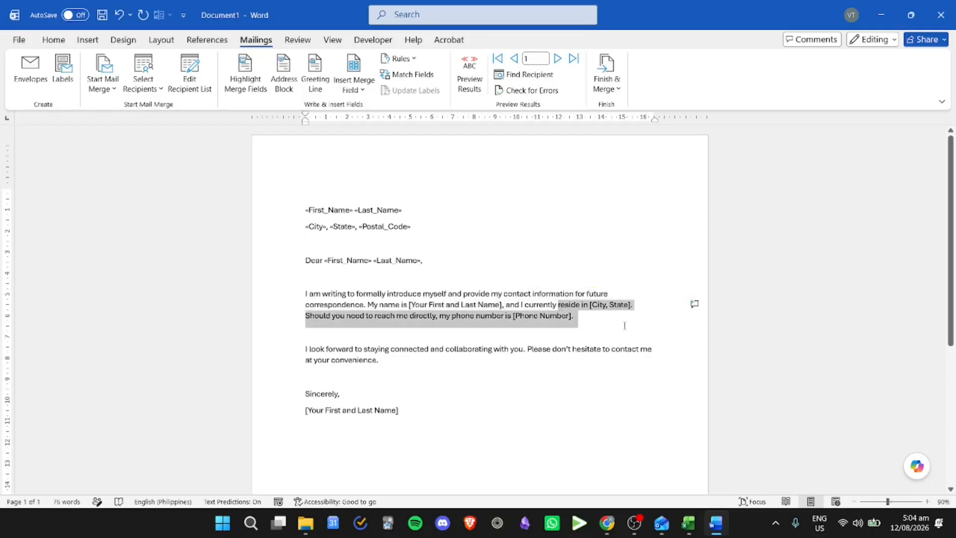
pyautogui.click(444, 350)
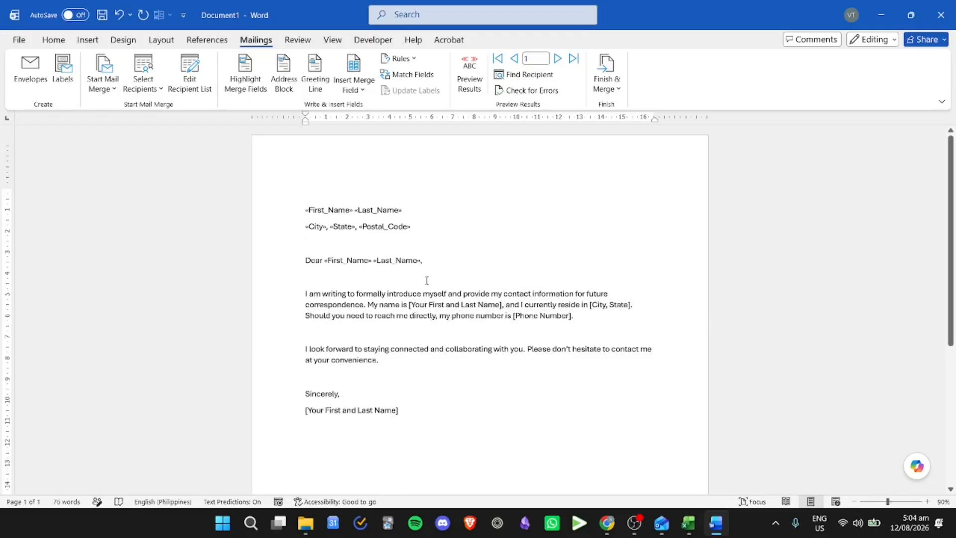
pyautogui.click(751, 519)
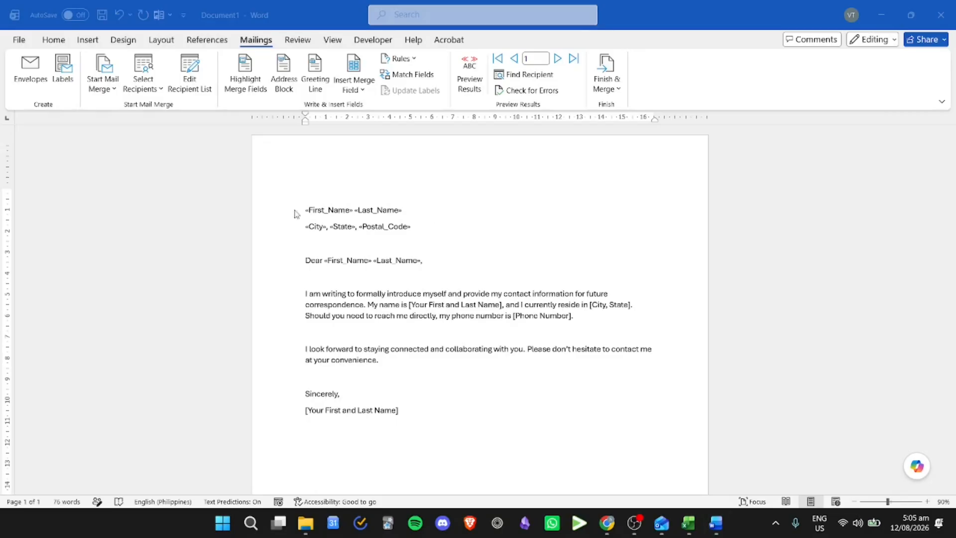
# - Preview the merge results and compare the first recipient's letter with the data in the Excel workbook
pyautogui.click(471, 84)
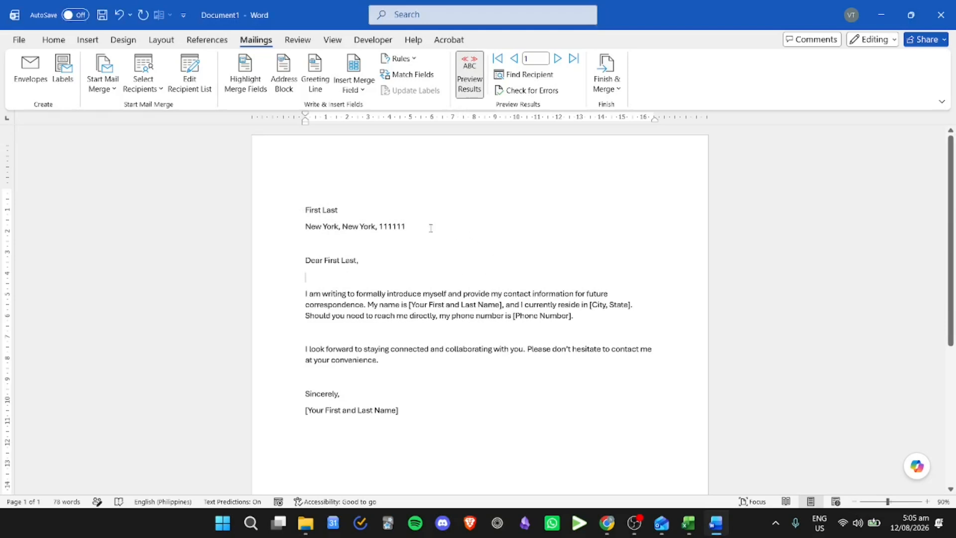
pyautogui.click(688, 523)
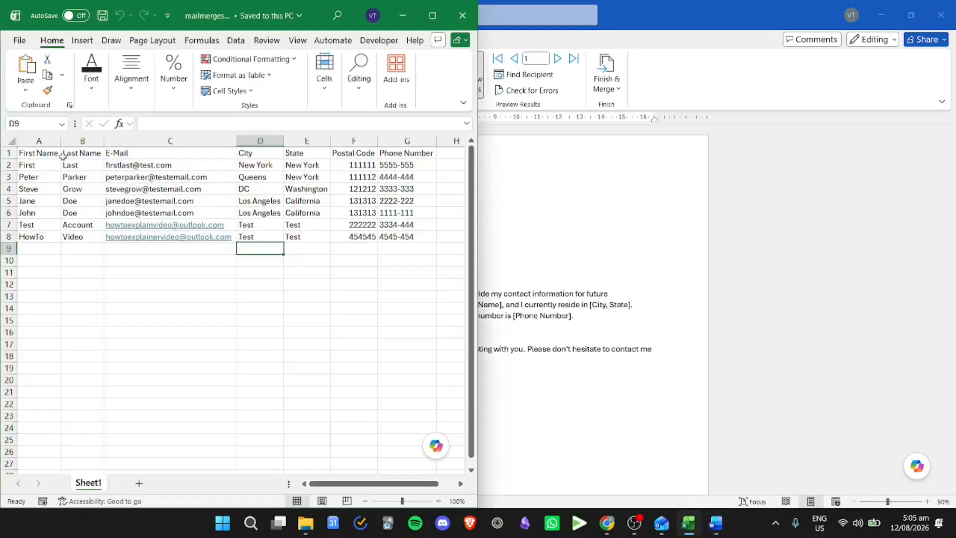
pyautogui.click(684, 24)
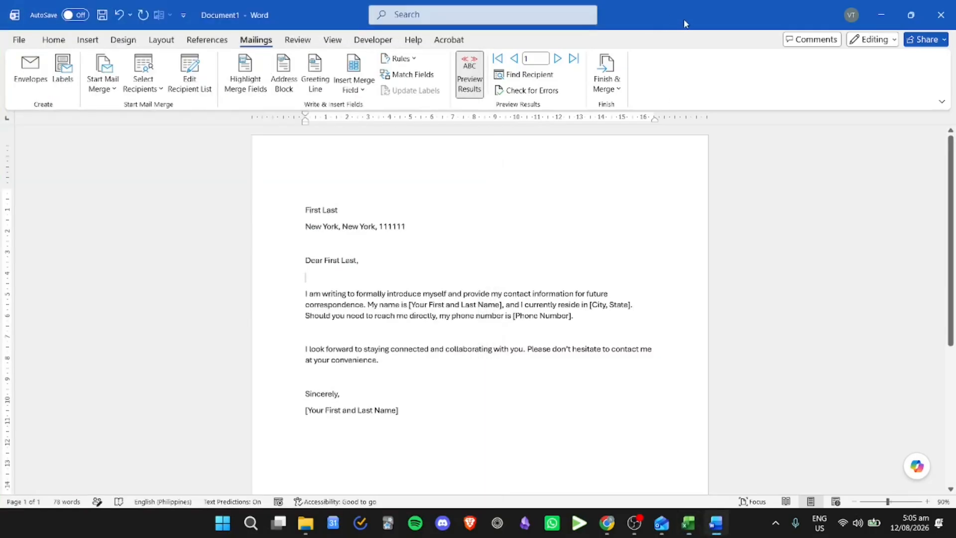
# - Look through the previewed letters up to the seventh record, return to the first record and turn the results preview off
pyautogui.click(558, 59)
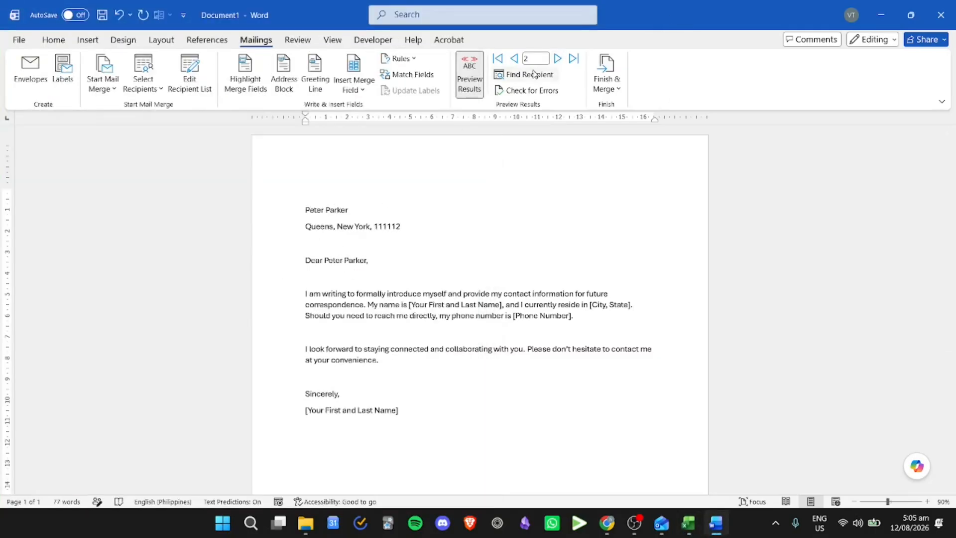
pyautogui.click(557, 60)
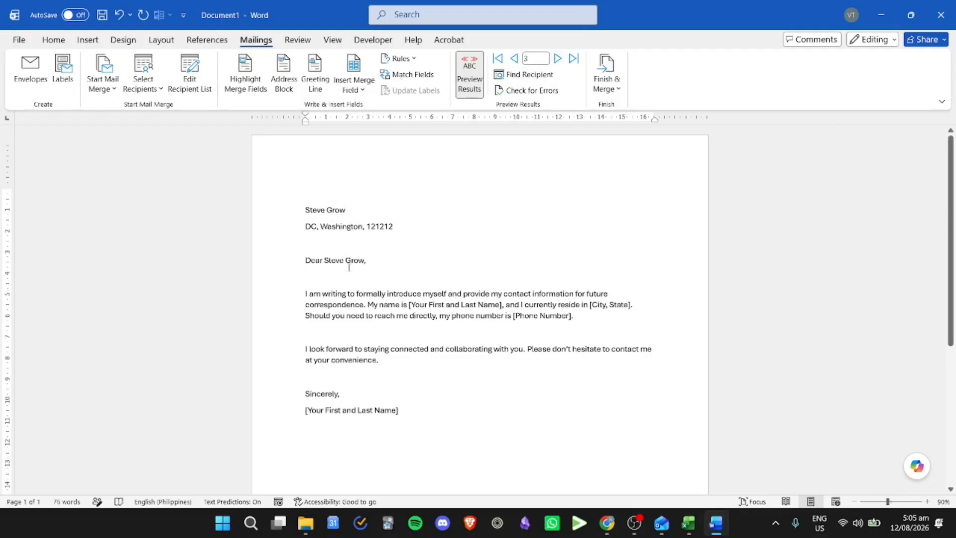
pyautogui.click(557, 60)
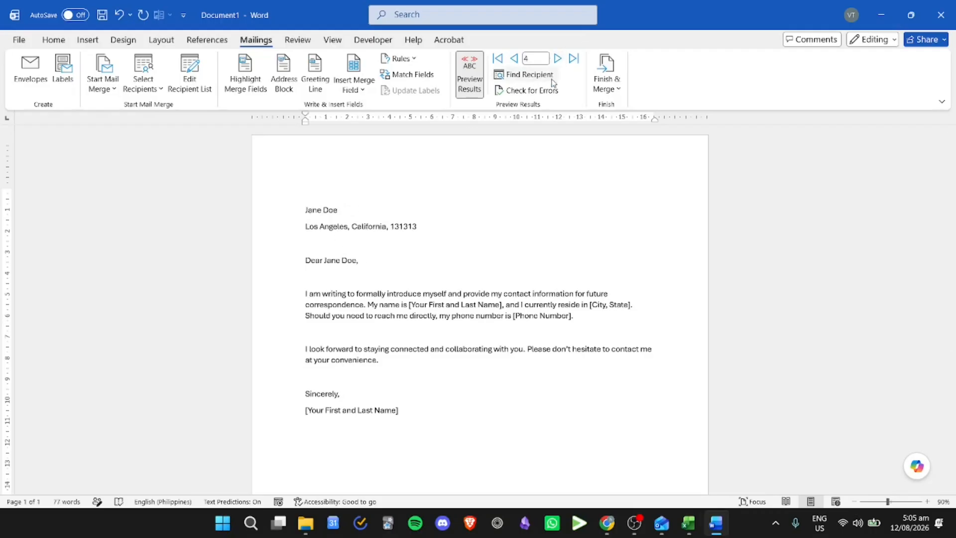
pyautogui.click(558, 59)
pyautogui.click(558, 60)
pyautogui.click(558, 60)
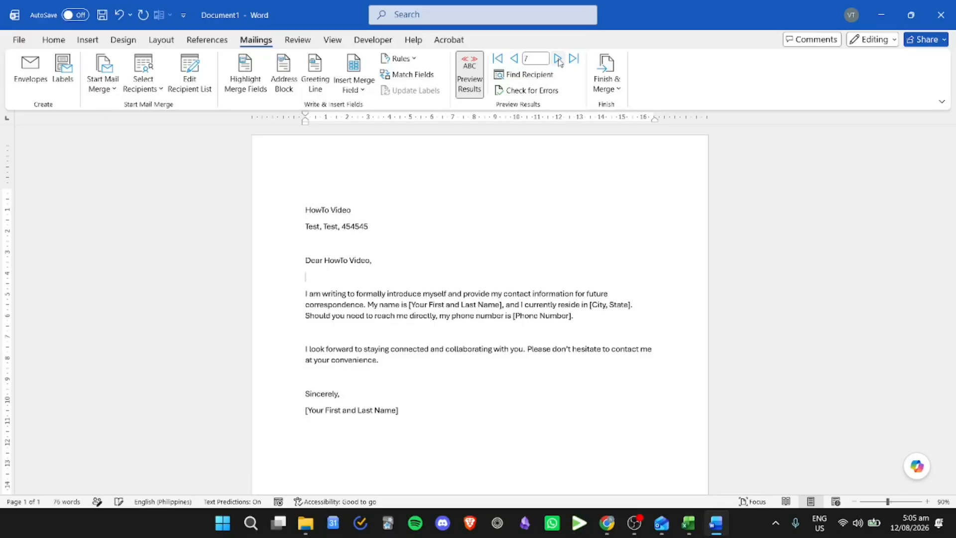
pyautogui.click(498, 59)
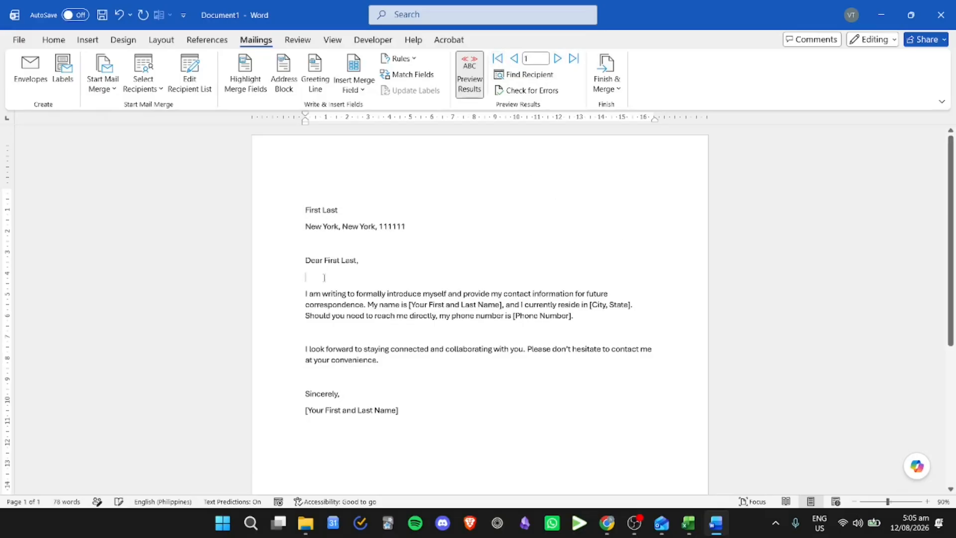
pyautogui.click(470, 75)
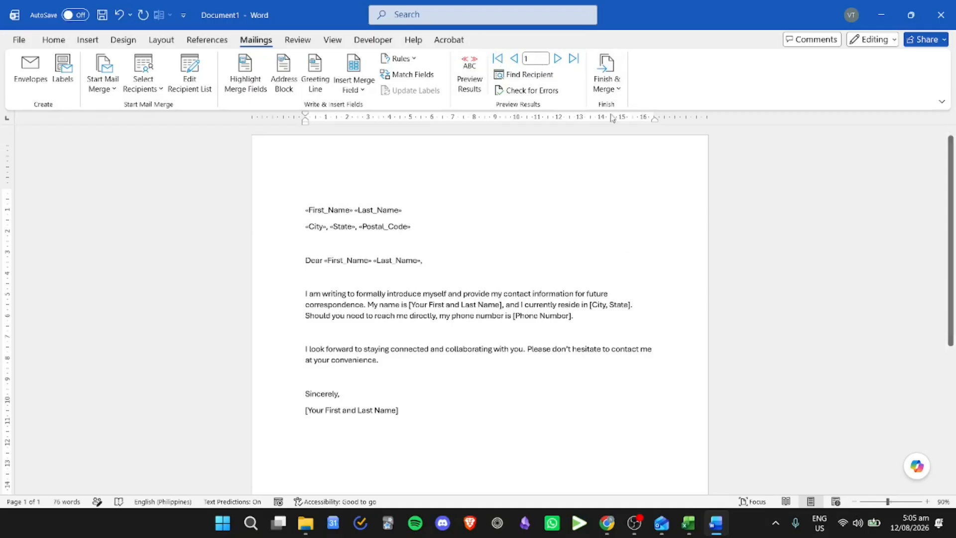
# - Set up a merge to e-mail messages with EMail as the recipient field, checking it against the Excel workbook's E-Mail column
pyautogui.click(616, 90)
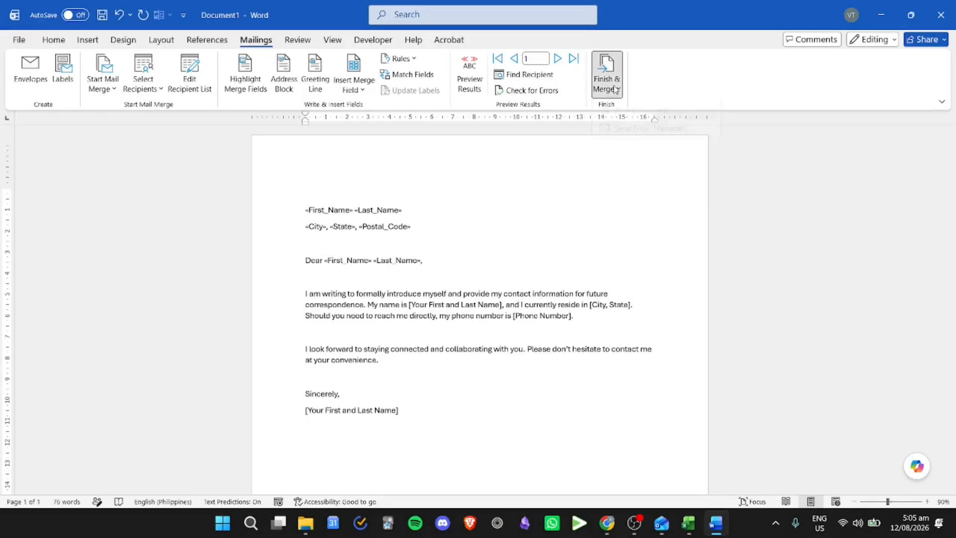
pyautogui.click(648, 144)
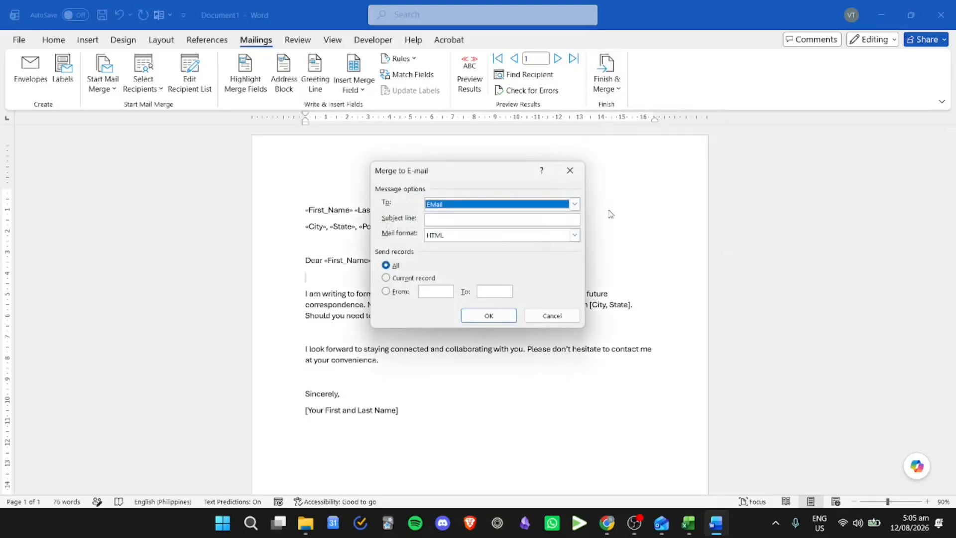
pyautogui.click(574, 205)
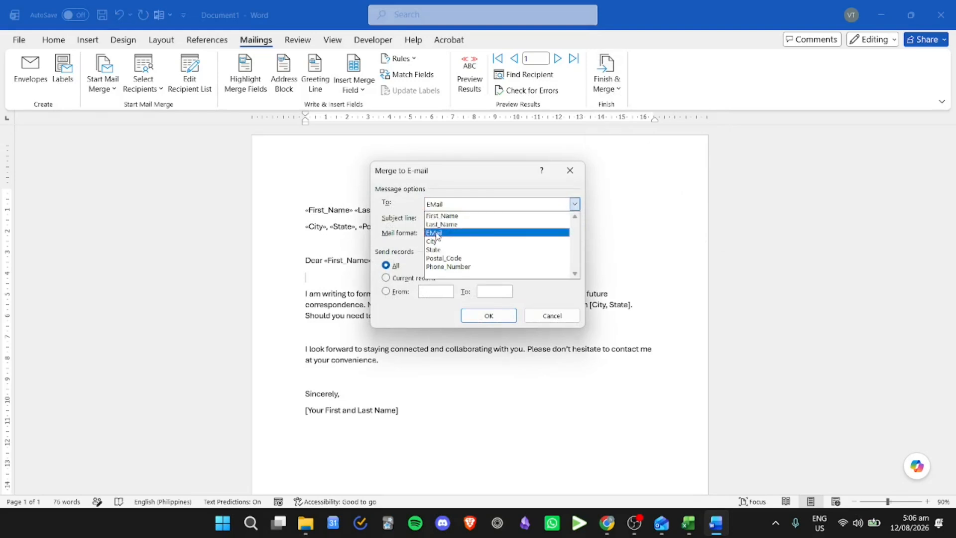
pyautogui.click(441, 233)
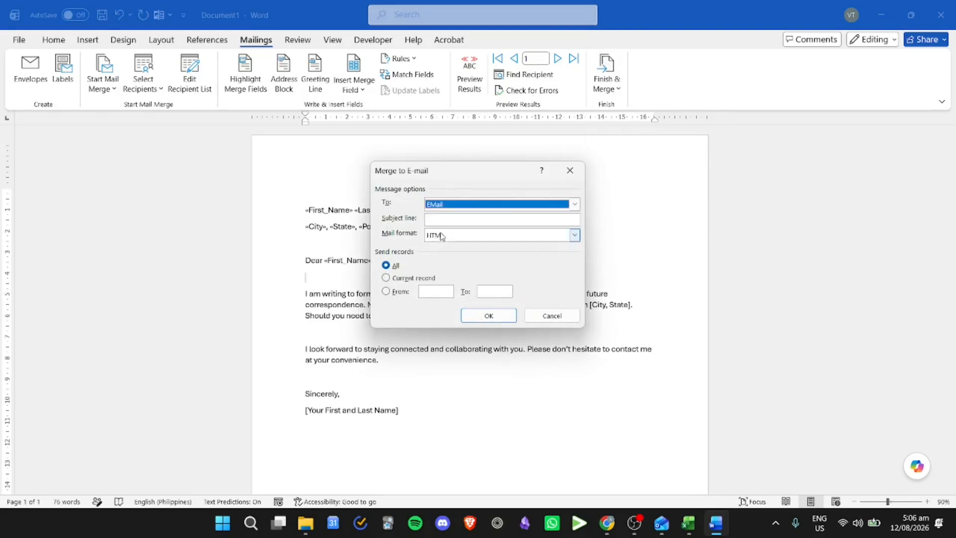
pyautogui.click(688, 523)
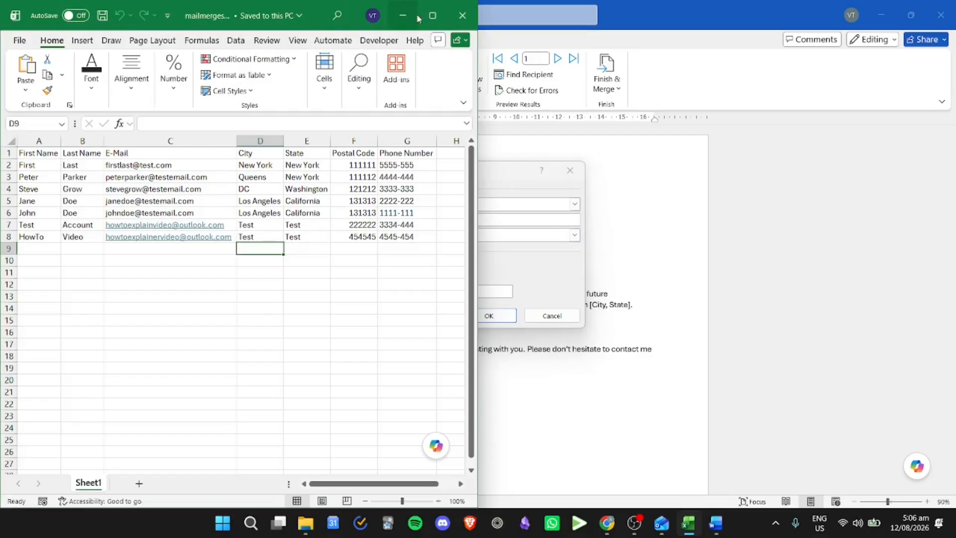
pyautogui.click(661, 32)
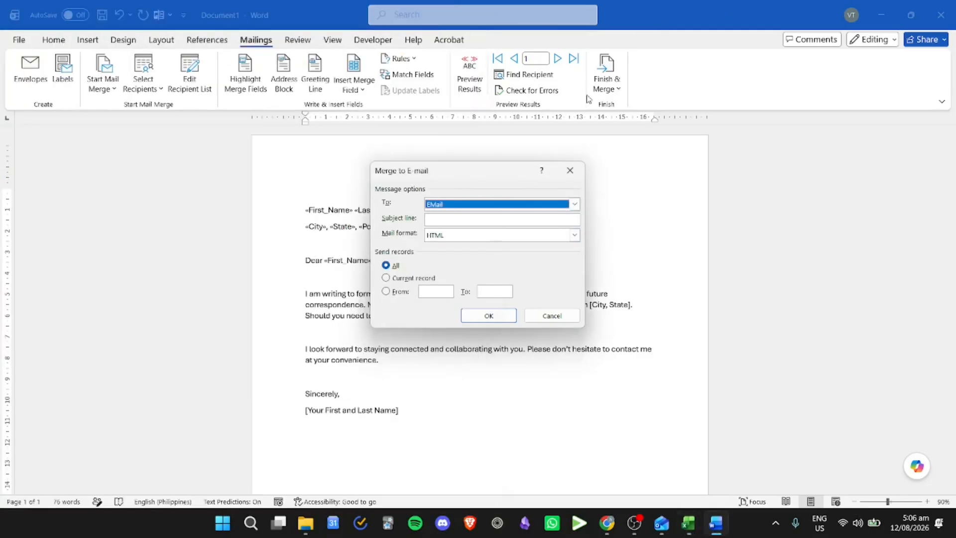
# - Set the merged e-mail's subject line to "Information Reminder"
pyautogui.click(487, 220)
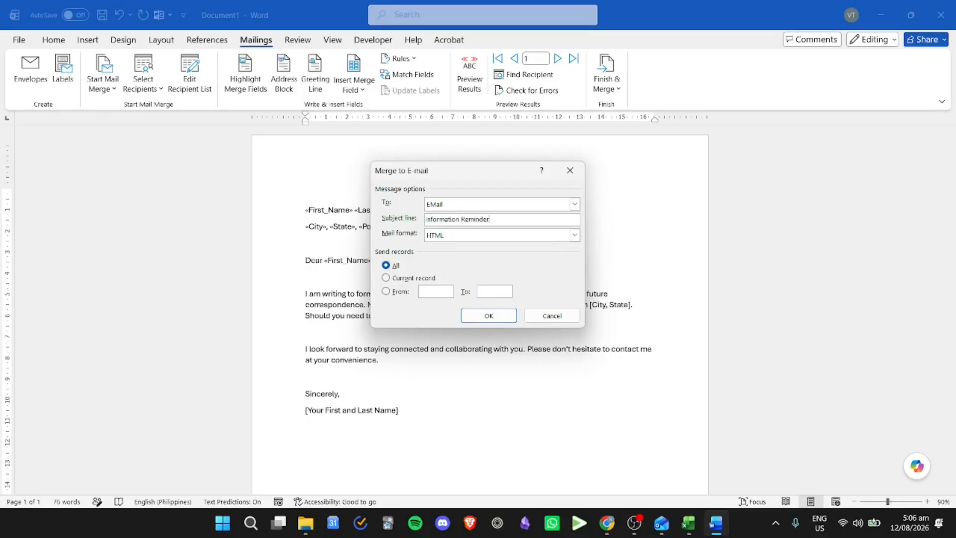
pyautogui.moveTo(473, 167); pyautogui.dragTo(458, 103)
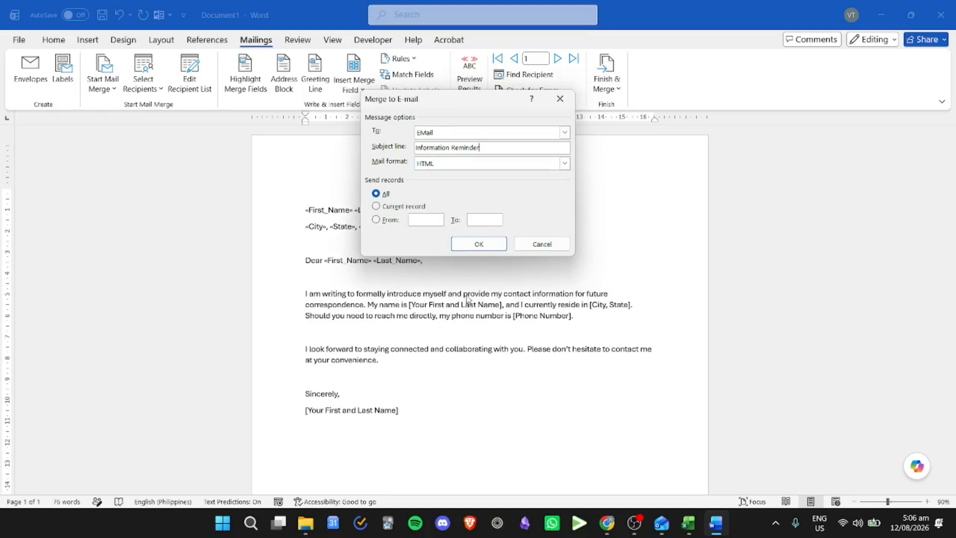
pyautogui.moveTo(451, 106); pyautogui.dragTo(437, 177)
pyautogui.moveTo(466, 219); pyautogui.dragTo(326, 214)
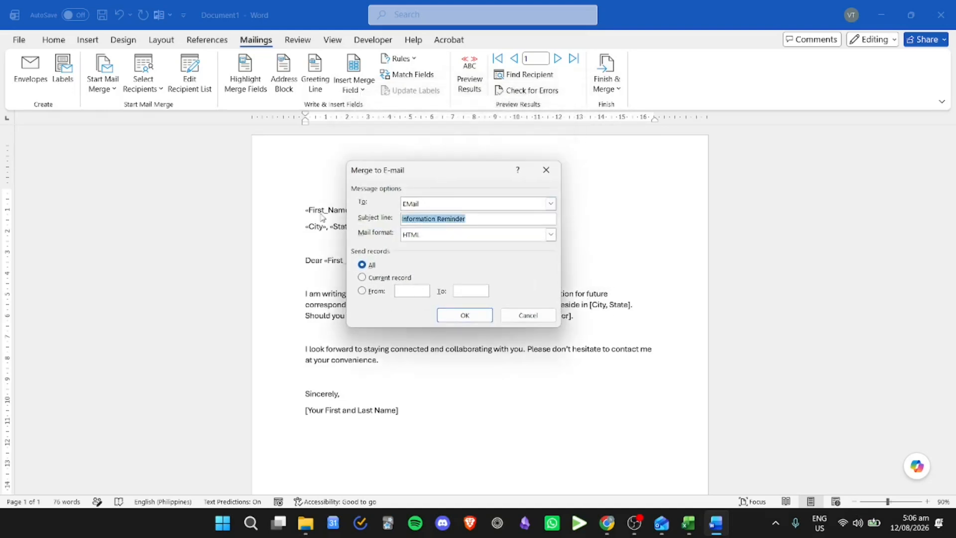
# - Change the merged e-mail's subject line to "Contact Information" and run the HTML e-mail merge for all records
pyautogui.write('Contact')
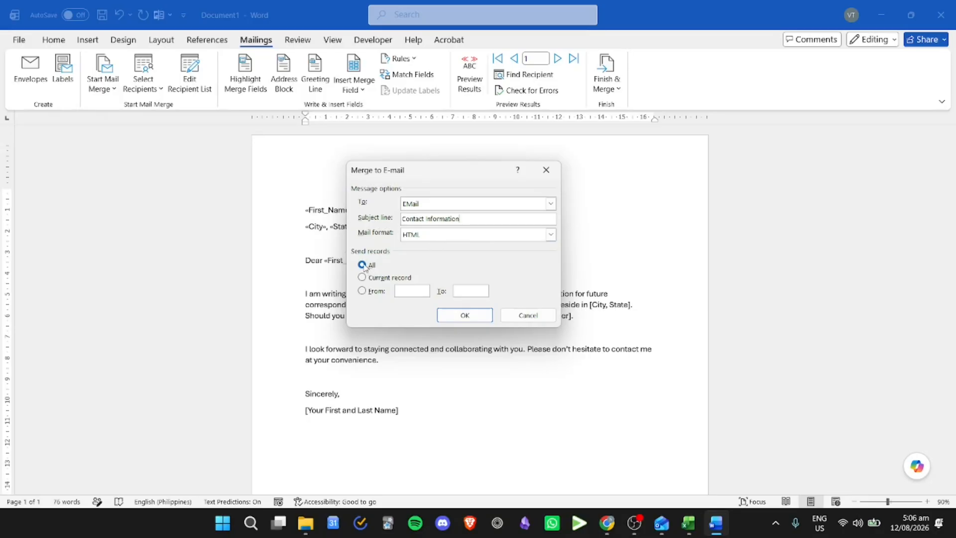
pyautogui.click(472, 318)
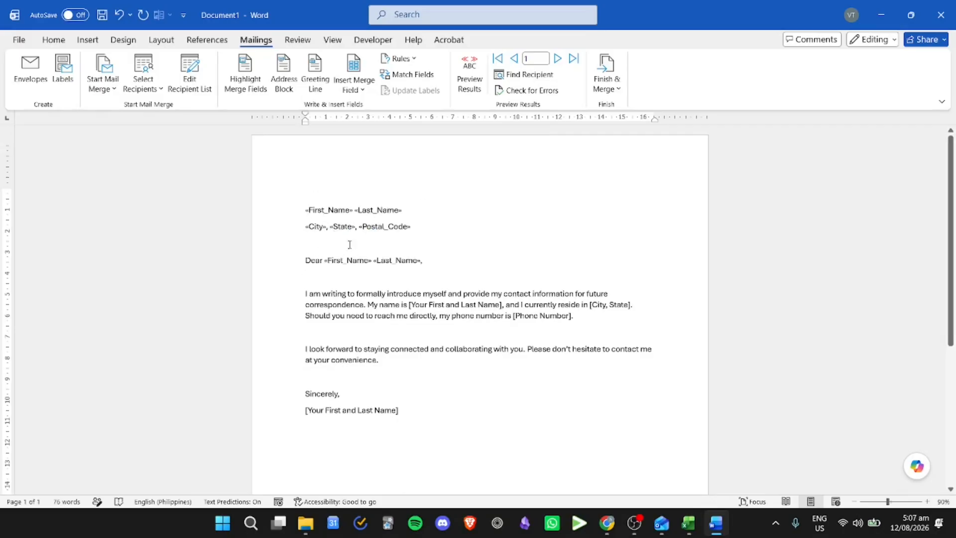
# - Switch to the new Outlook and check the Sent Items, Outbox and Inbox folders for the merged e-mails
pyautogui.click(662, 523)
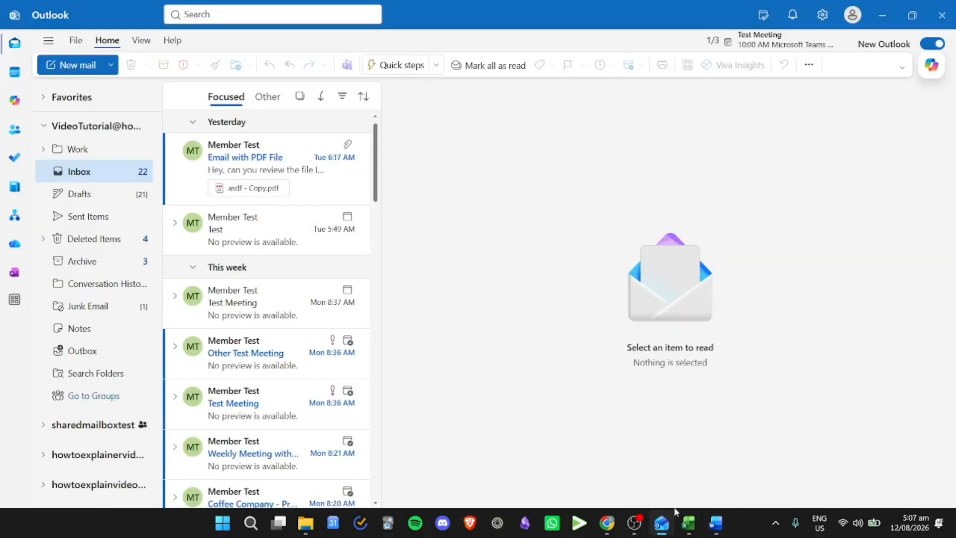
pyautogui.click(81, 351)
pyautogui.click(81, 219)
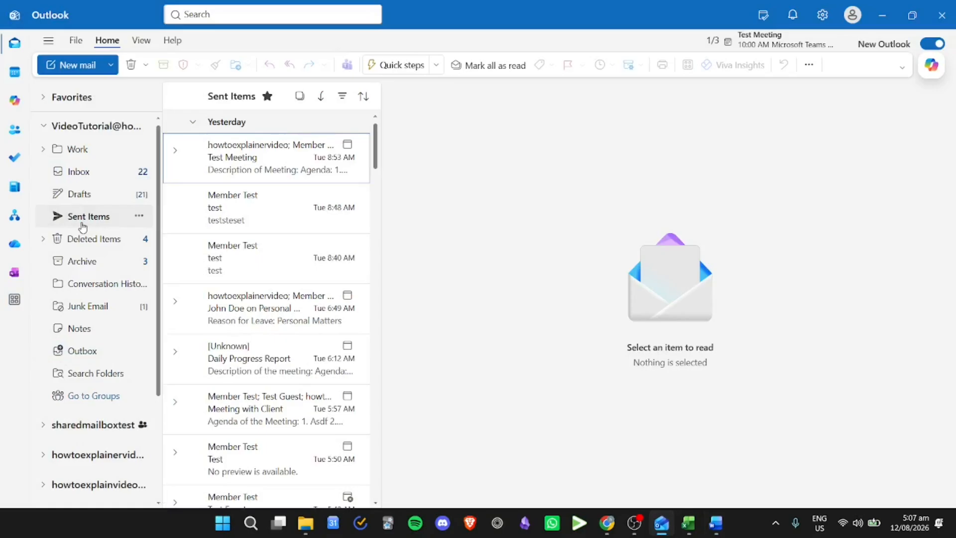
pyautogui.click(90, 330)
pyautogui.click(95, 350)
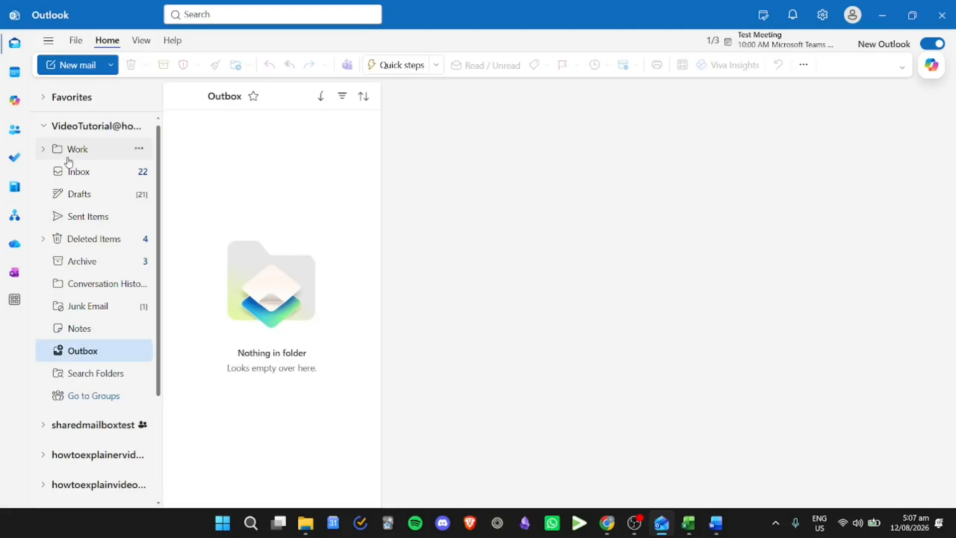
pyautogui.click(76, 171)
pyautogui.click(78, 353)
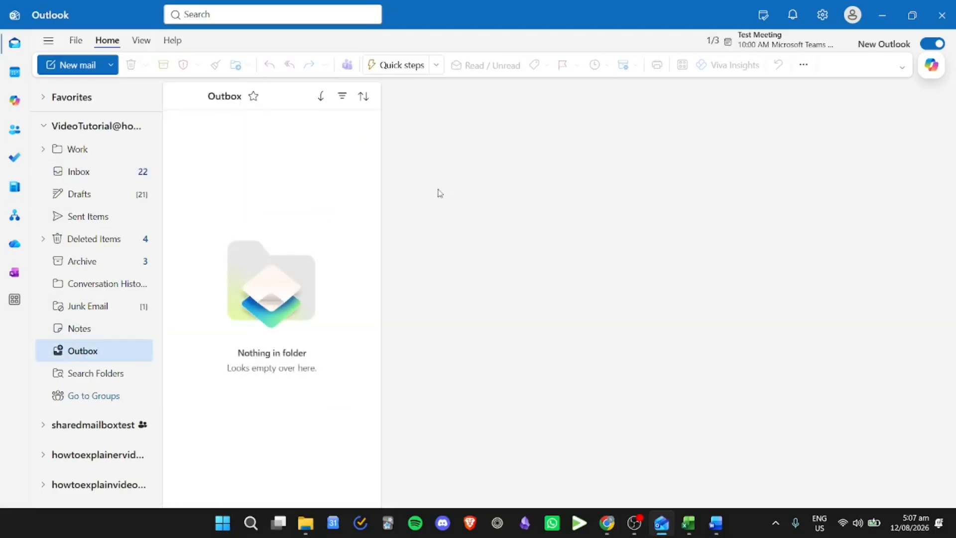
pyautogui.click(68, 180)
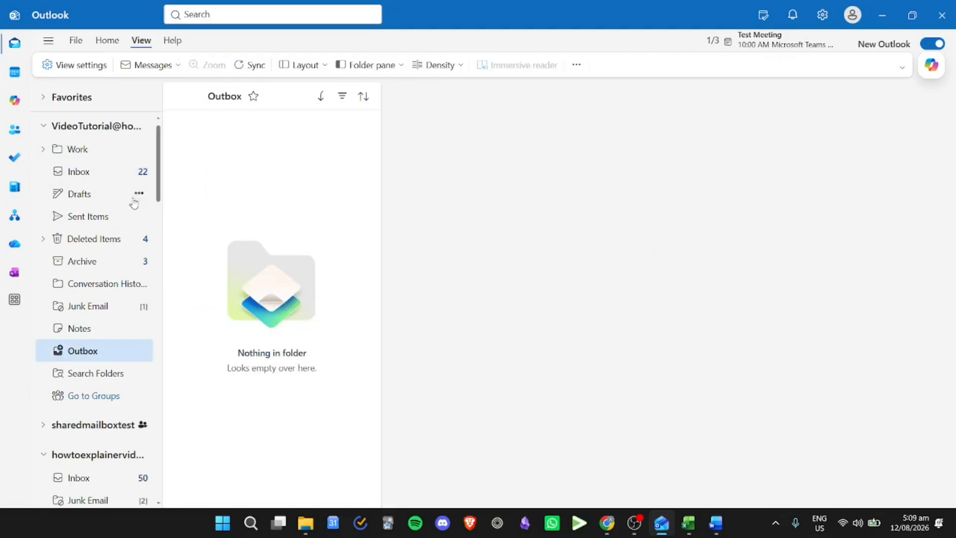
pyautogui.click(99, 174)
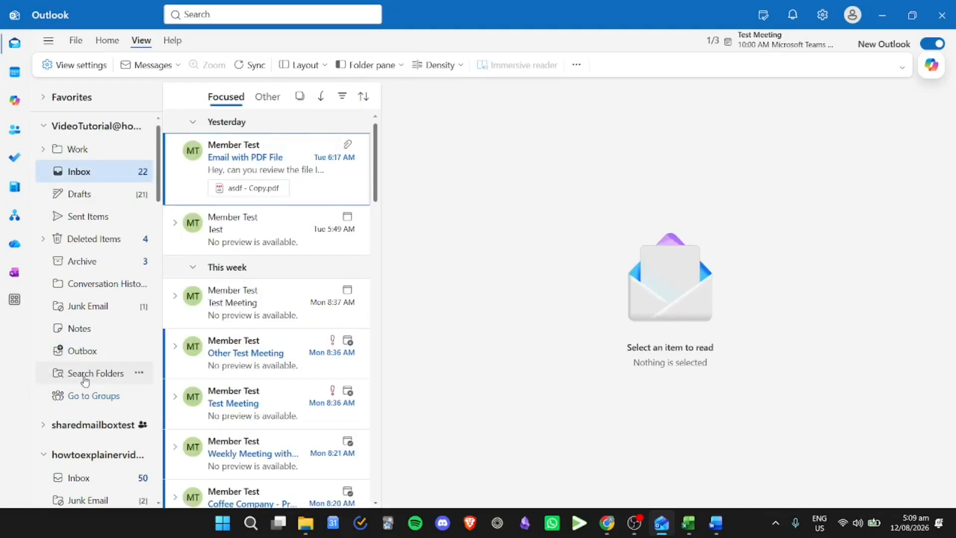
# - Search Windows for Outlook (classic) and launch it
pyautogui.click(219, 532)
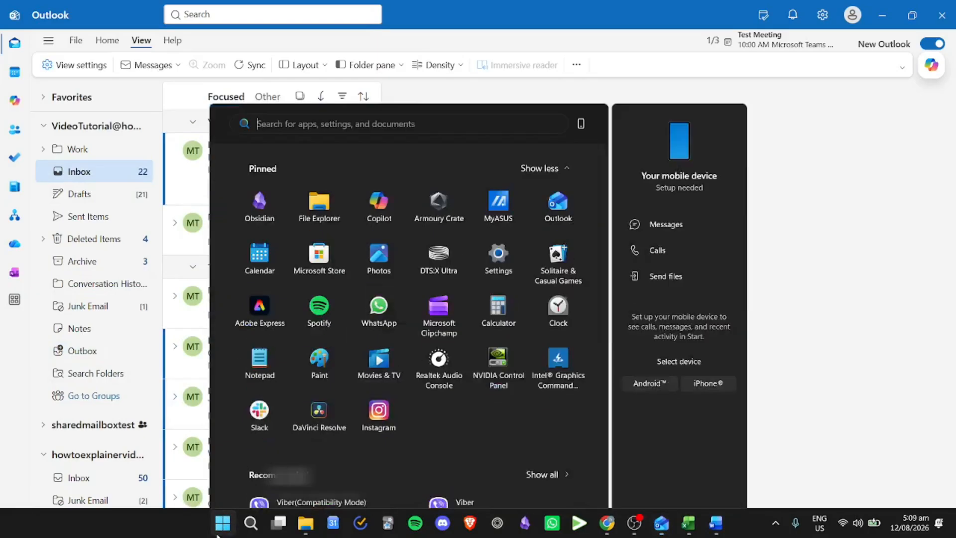
pyautogui.click(816, 234)
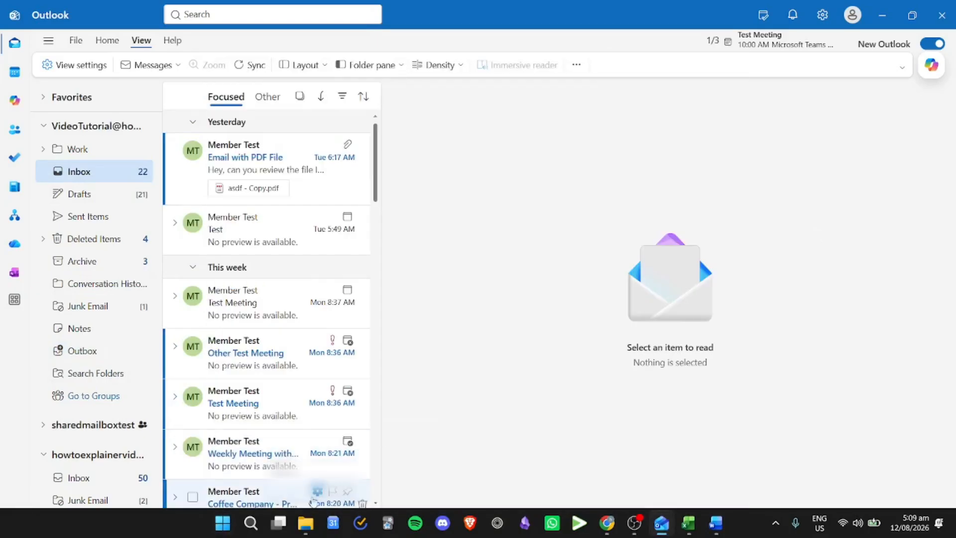
pyautogui.click(279, 524)
pyautogui.click(252, 523)
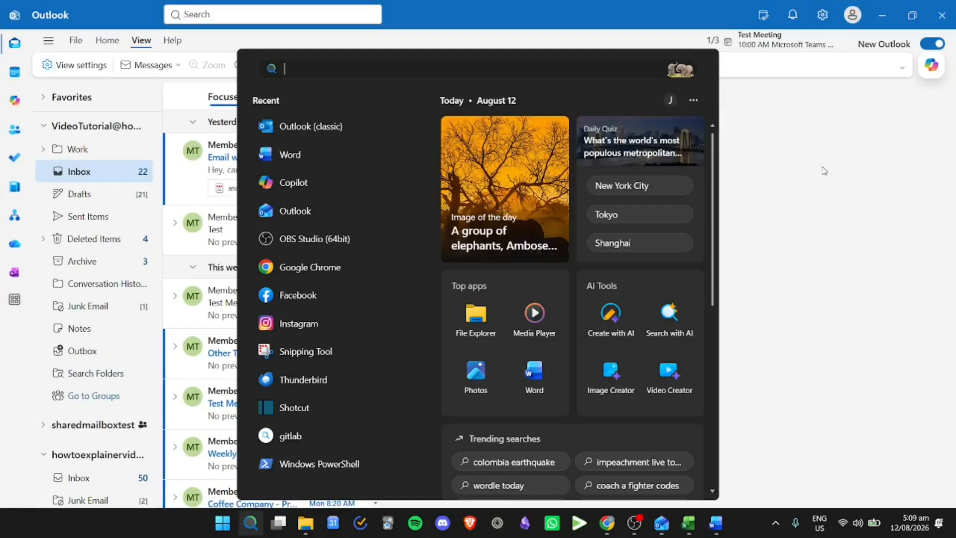
pyautogui.write('c')
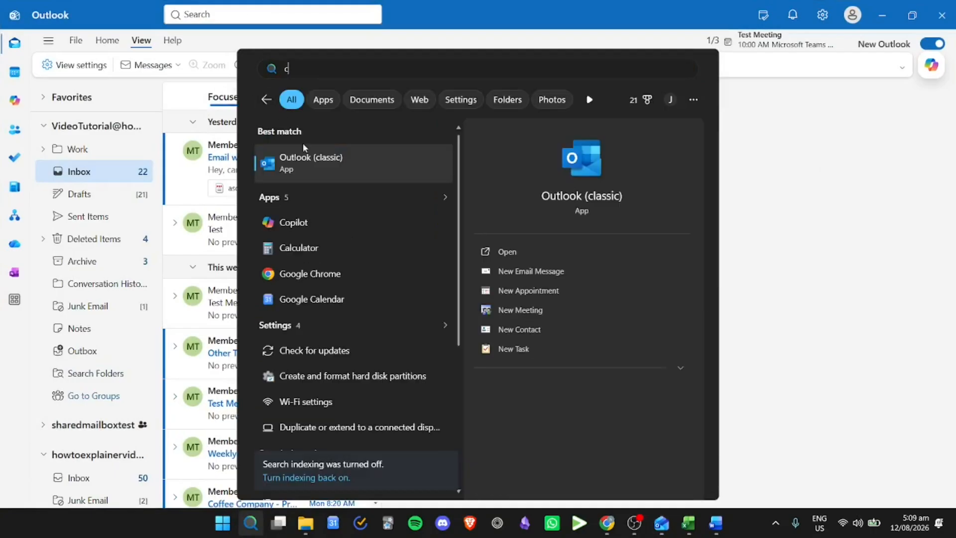
pyautogui.click(337, 166)
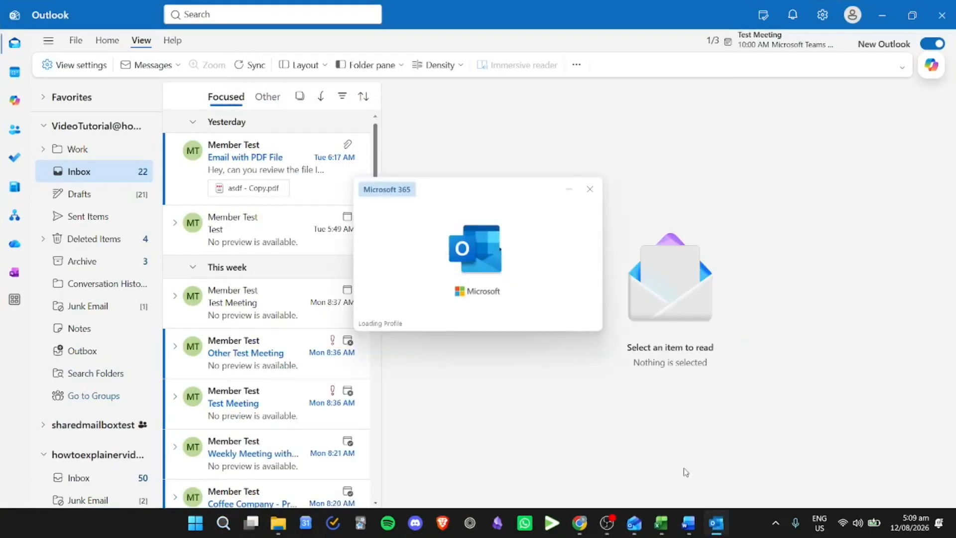
pyautogui.click(689, 521)
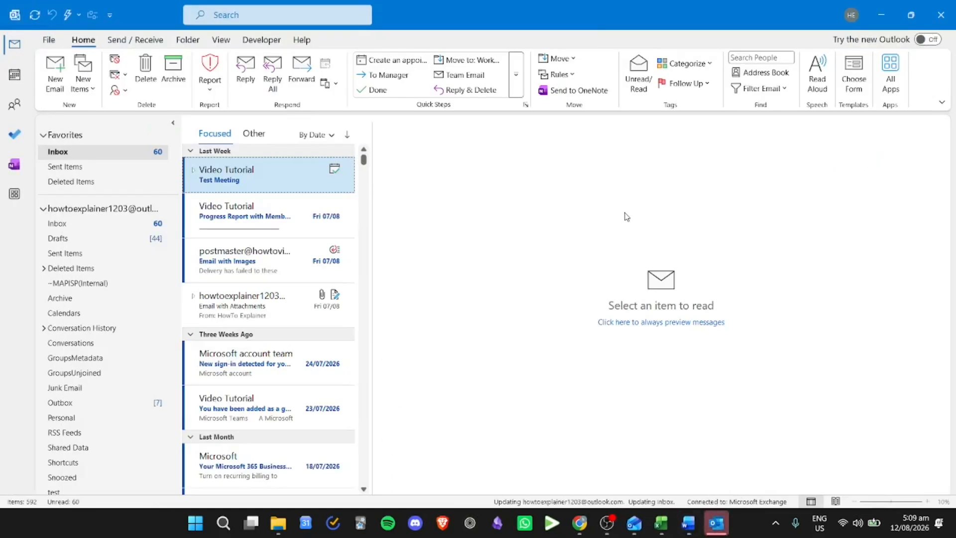
# - Open the Outbox in classic Outlook, look through the queued "Contact Information" e-mails and compare them with the recipient list in Excel
pyautogui.scroll(-1, 95, 368)
pyautogui.click(94, 375)
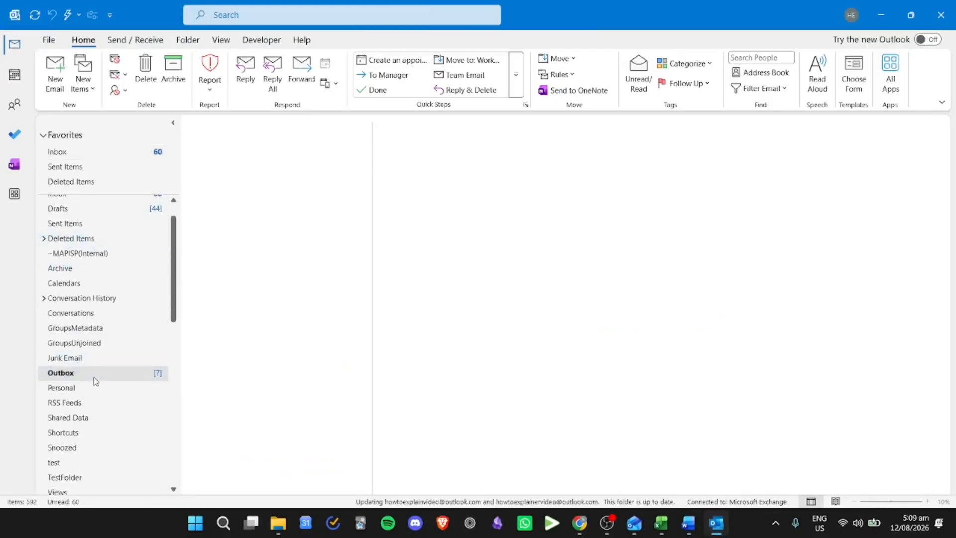
pyautogui.click(348, 212)
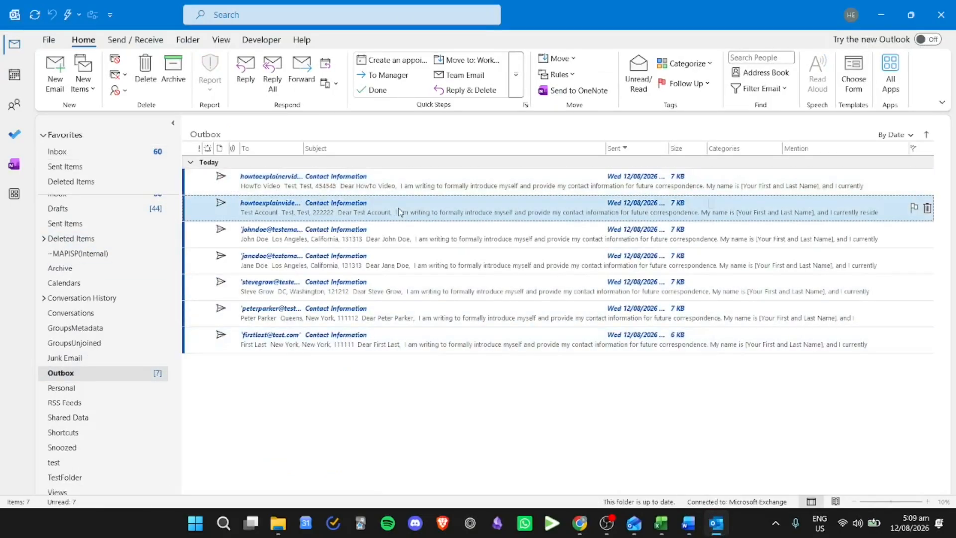
pyautogui.click(349, 243)
pyautogui.click(313, 272)
pyautogui.click(302, 293)
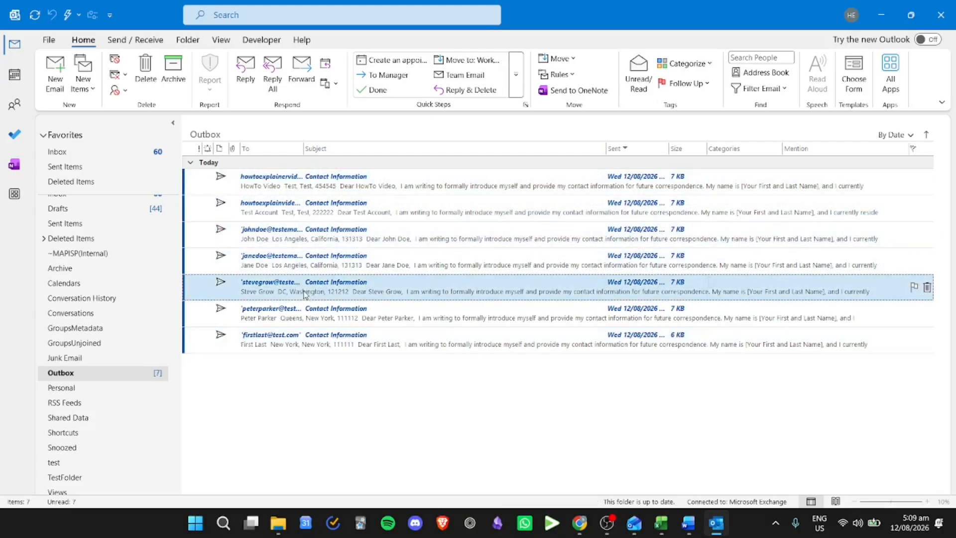
pyautogui.click(335, 351)
pyautogui.click(321, 324)
pyautogui.click(325, 344)
pyautogui.click(325, 315)
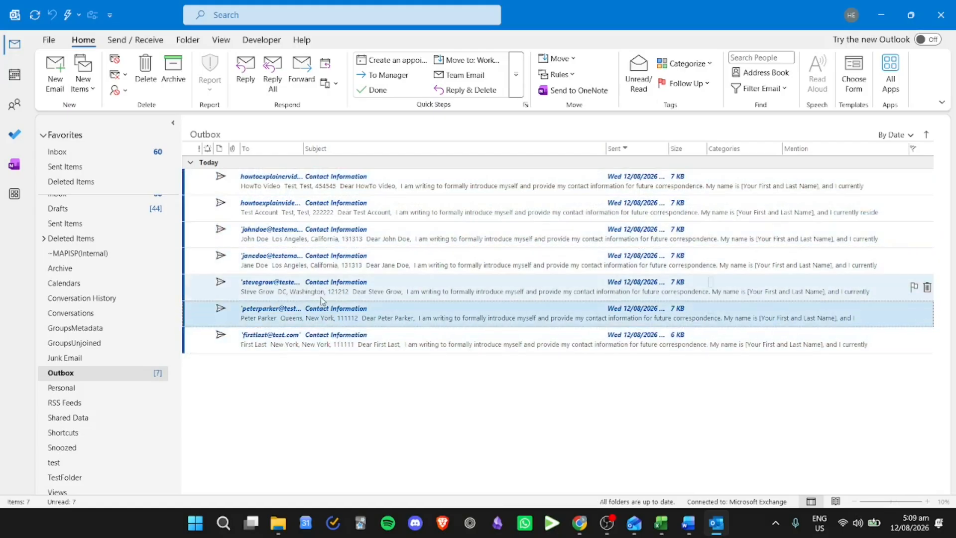
pyautogui.click(324, 288)
pyautogui.click(322, 263)
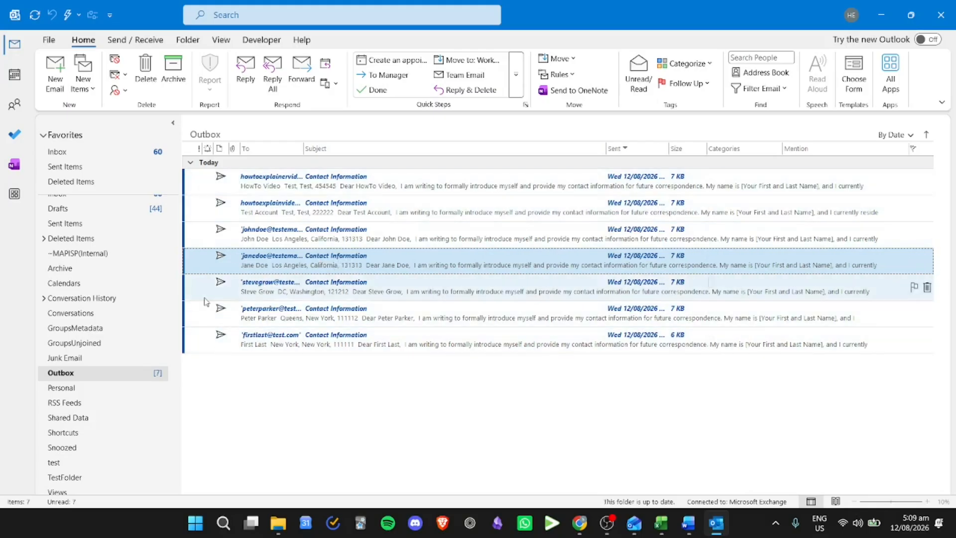
pyautogui.click(661, 523)
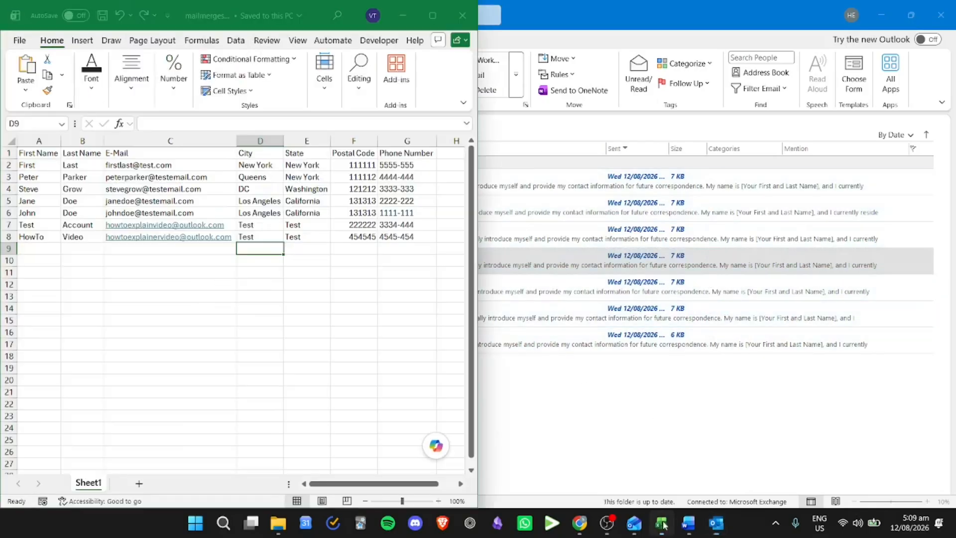
pyautogui.click(673, 423)
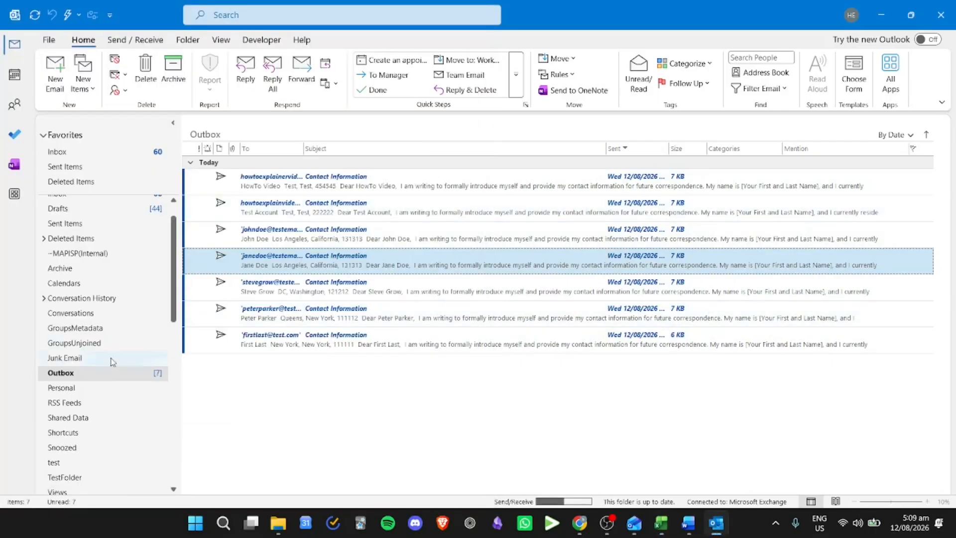
# - Open the first queued Outbox message, read its merged letter down to the signature and close it without saving changes
pyautogui.click(239, 183)
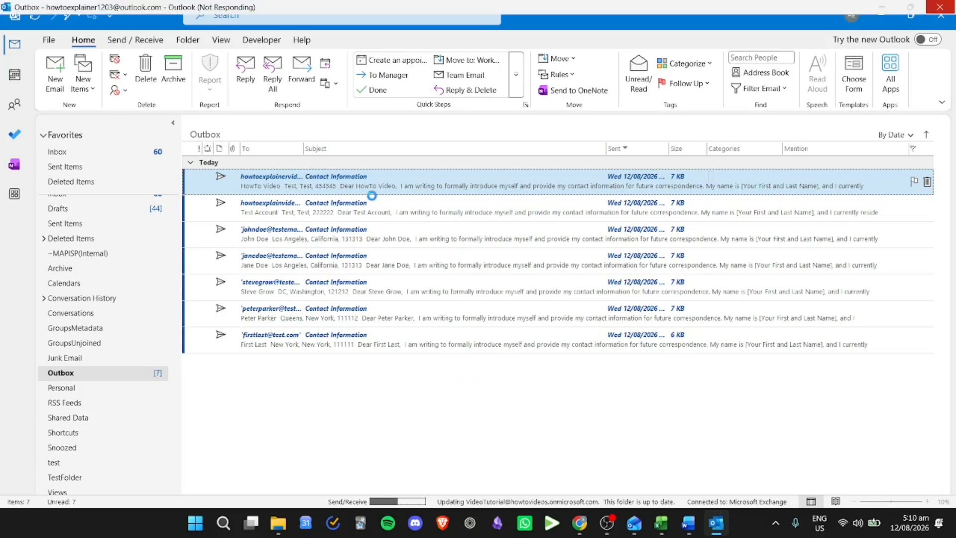
pyautogui.doubleClick(322, 182)
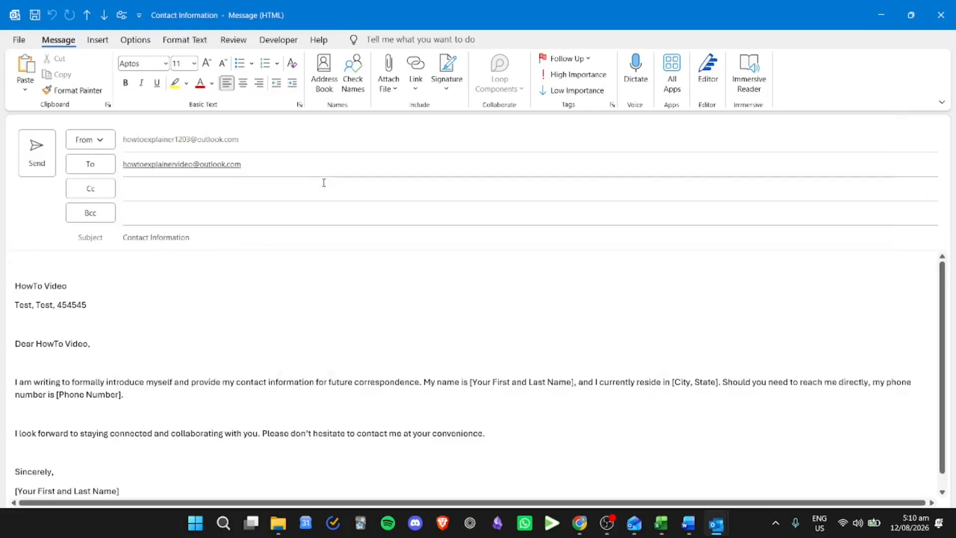
pyautogui.click(518, 299)
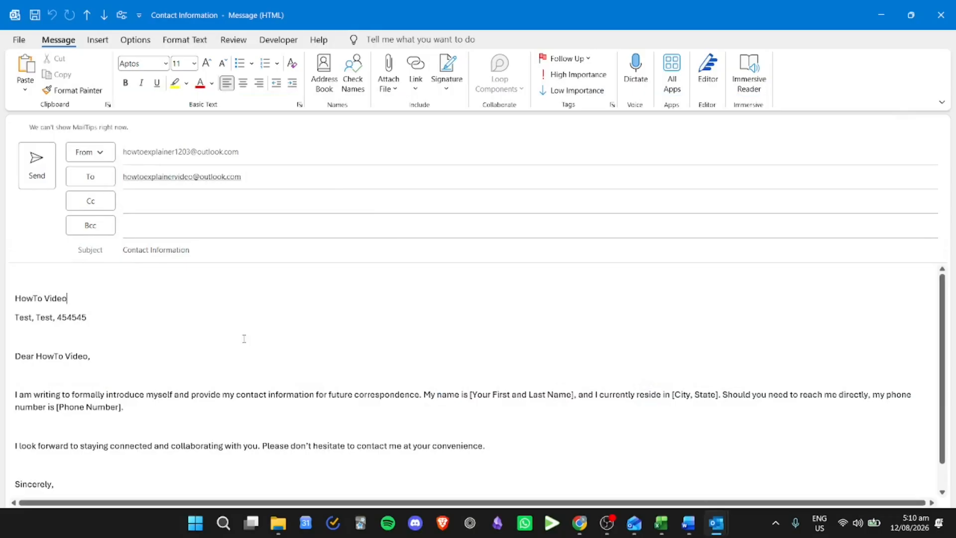
pyautogui.scroll(-1, 199, 297)
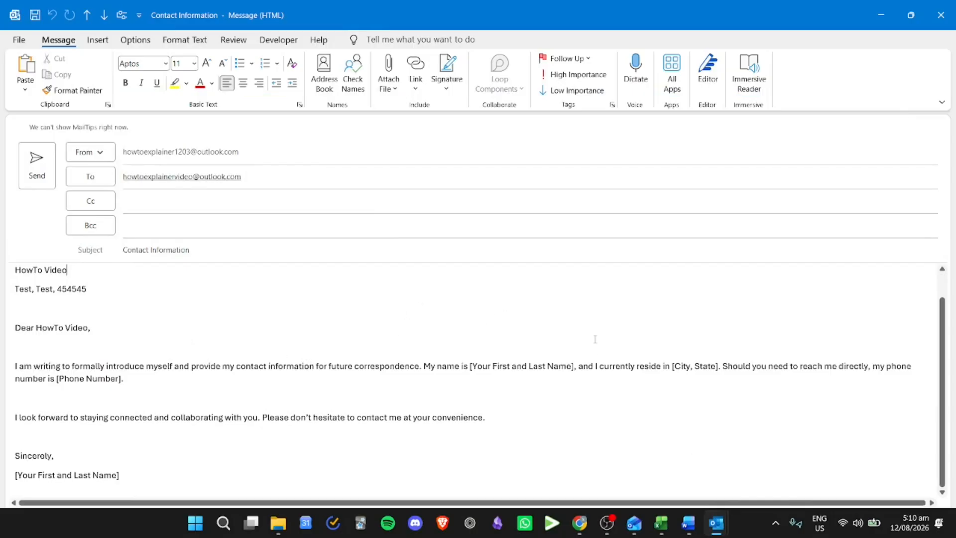
pyautogui.click(940, 15)
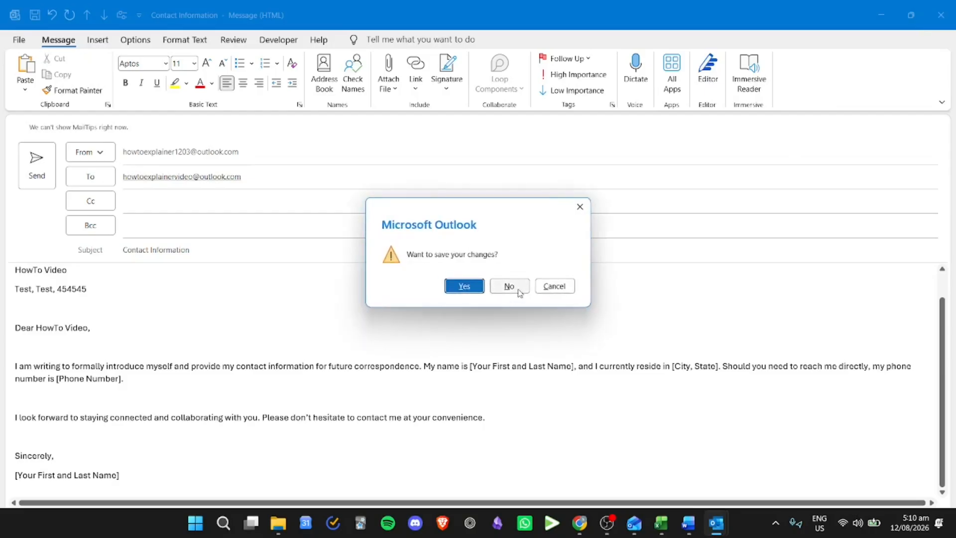
pyautogui.click(519, 287)
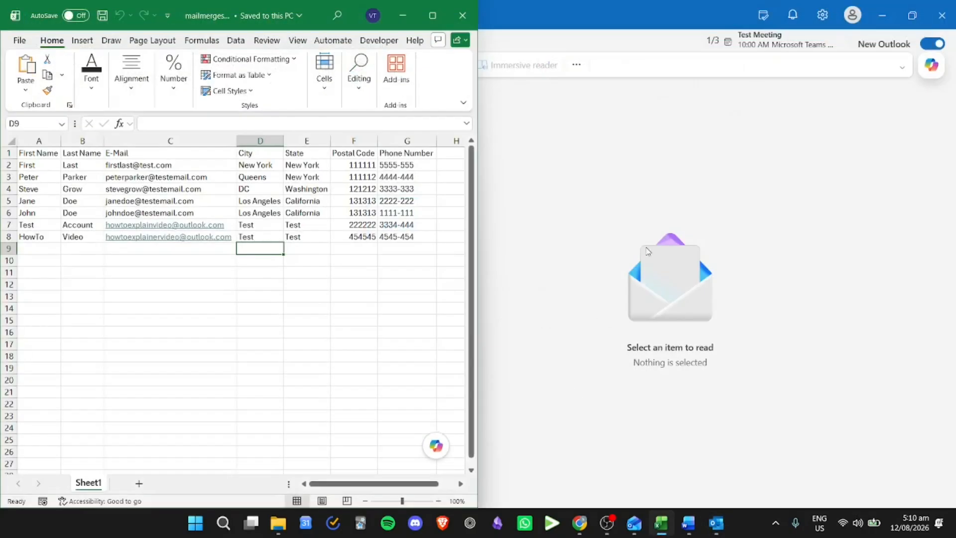
# - Return to classic Outlook, review the Outbox list and view the account's Inbox
pyautogui.click(700, 494)
pyautogui.click(716, 523)
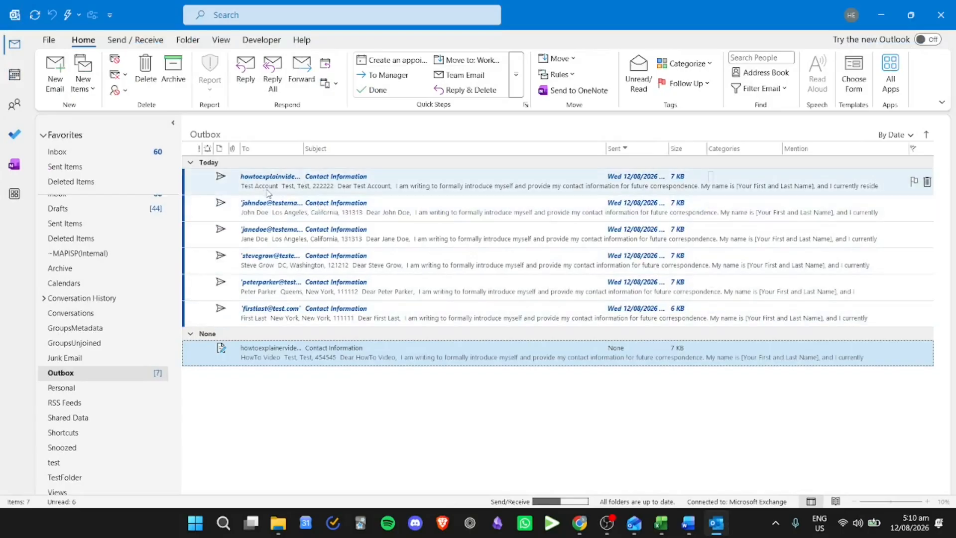
pyautogui.scroll(1, 98, 238)
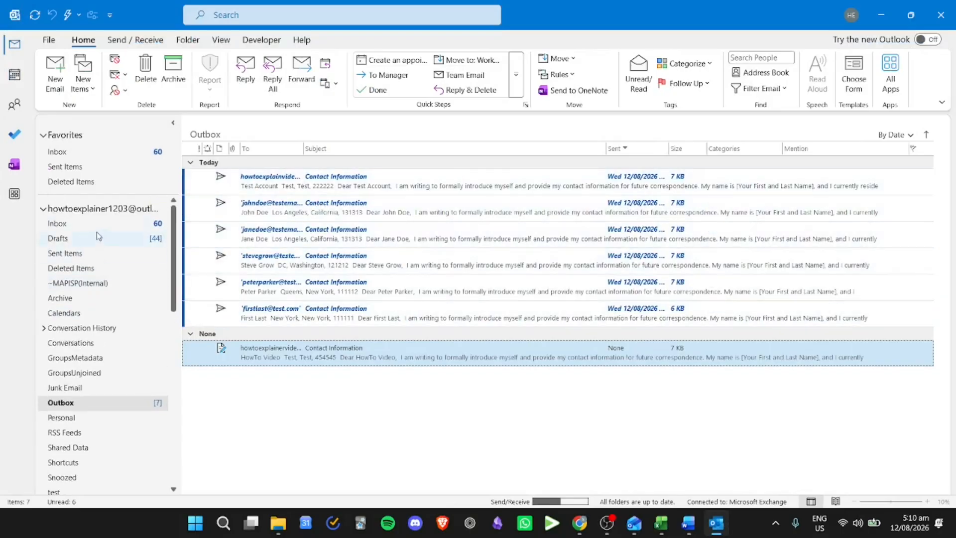
pyautogui.click(96, 225)
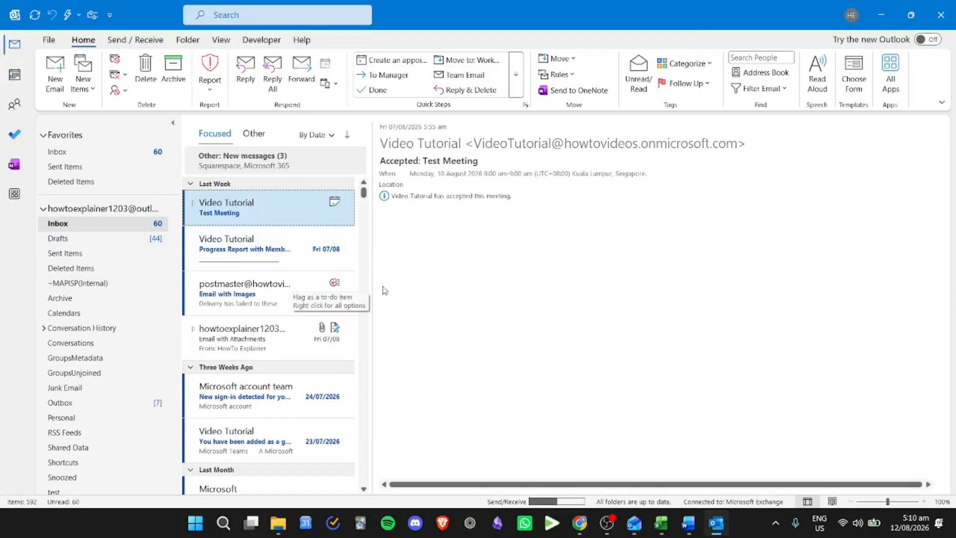
pyautogui.click(627, 281)
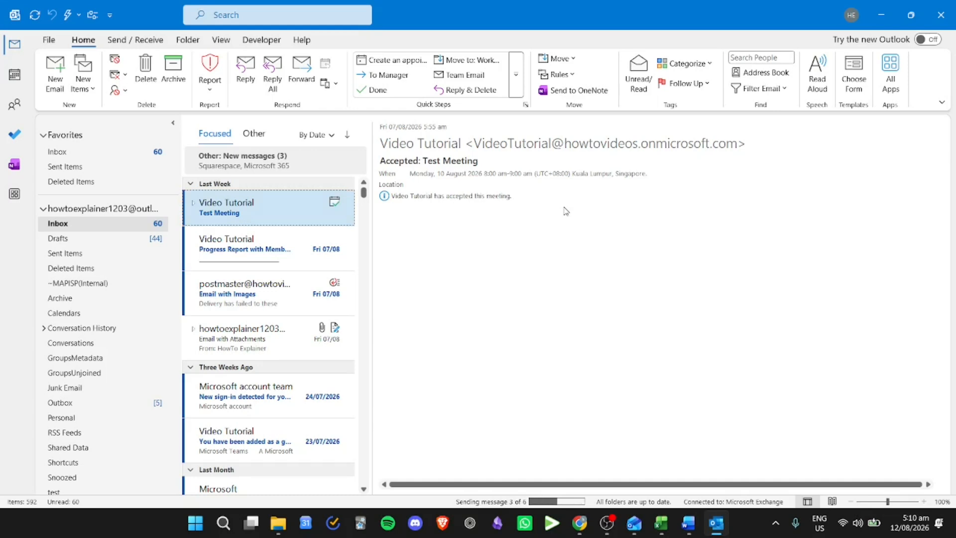
# - Check the Outbox again, and view the sent "Contact Information" e-mails one by one in Sent Items
pyautogui.click(86, 405)
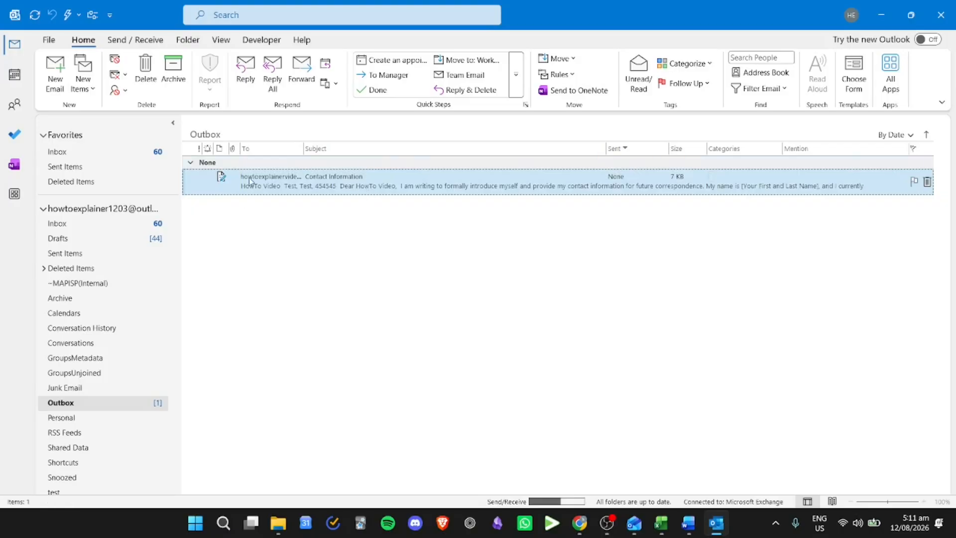
pyautogui.click(87, 254)
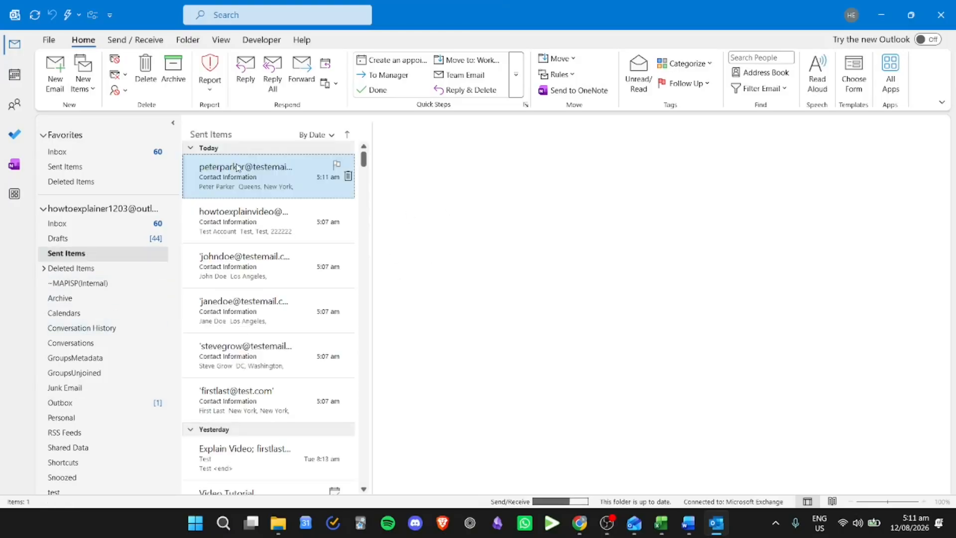
pyautogui.click(258, 233)
pyautogui.click(254, 273)
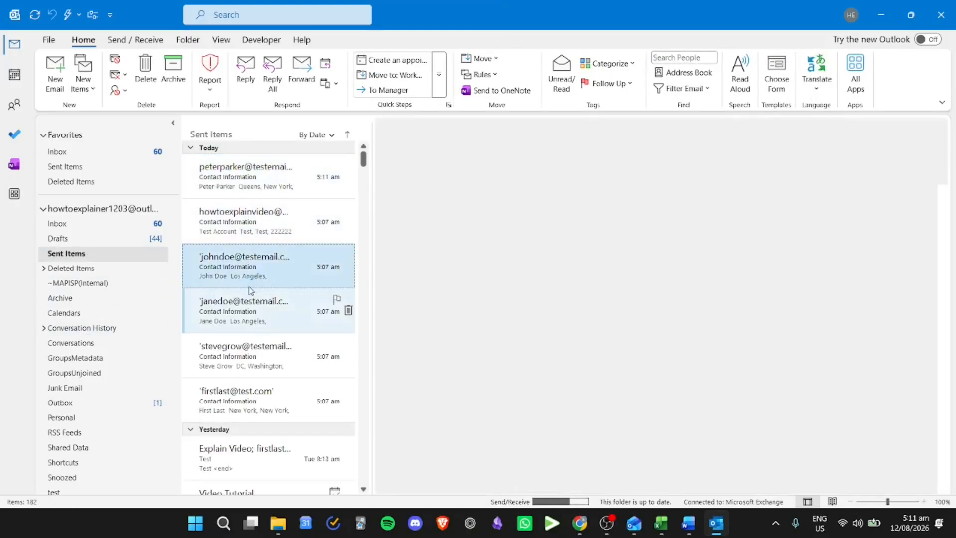
pyautogui.click(252, 313)
pyautogui.click(254, 355)
pyautogui.click(269, 396)
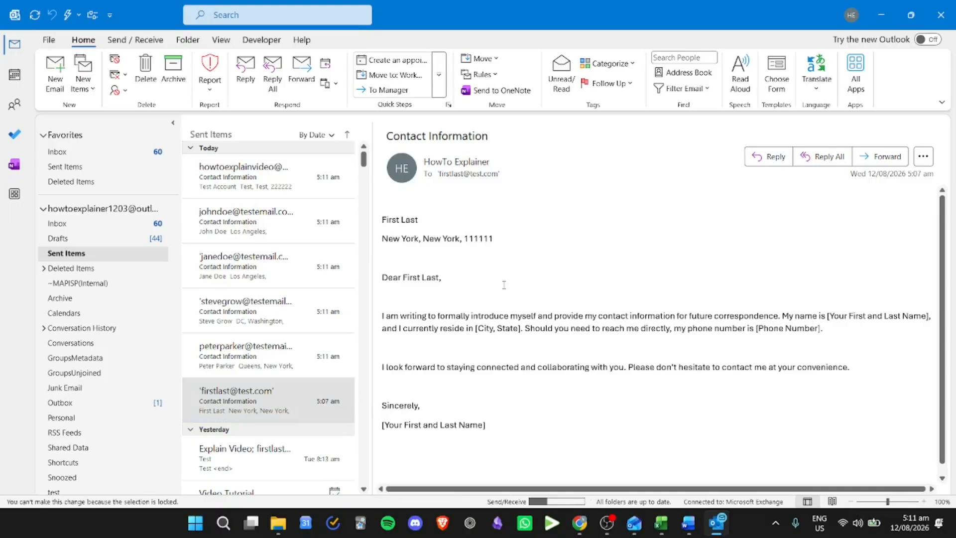
# - Switch to the new Outlook and review the individual "Contact Information" e-mails in its Sent Items folder
pyautogui.click(634, 523)
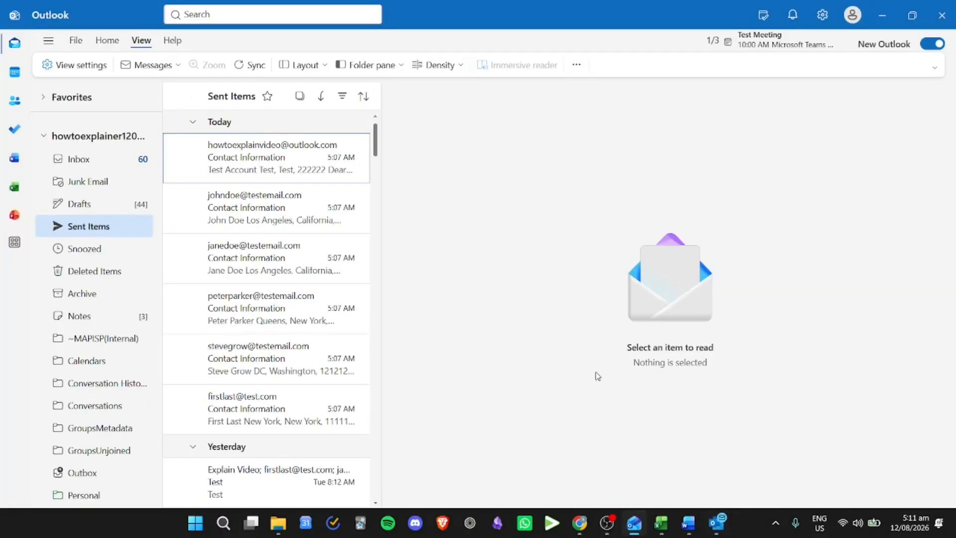
pyautogui.click(259, 209)
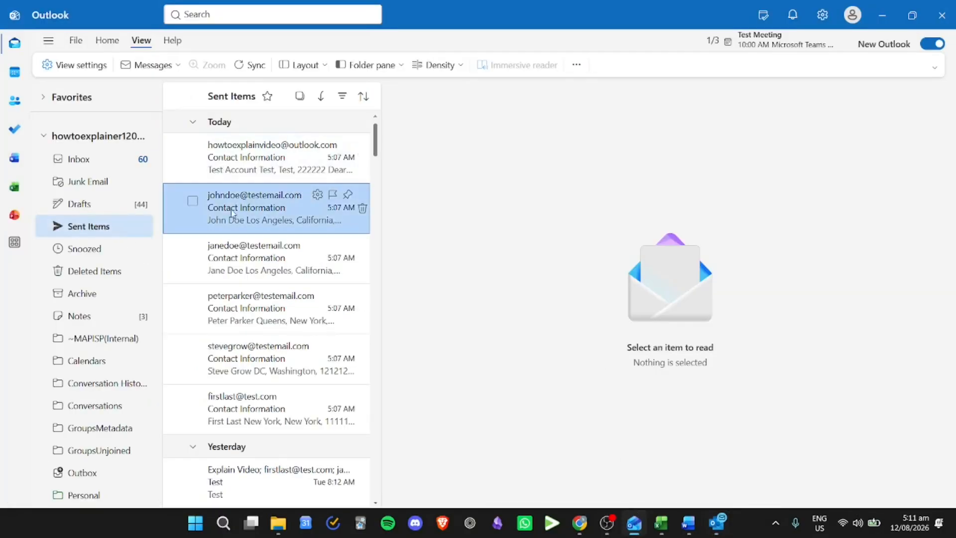
pyautogui.click(257, 259)
pyautogui.click(257, 318)
pyautogui.click(269, 409)
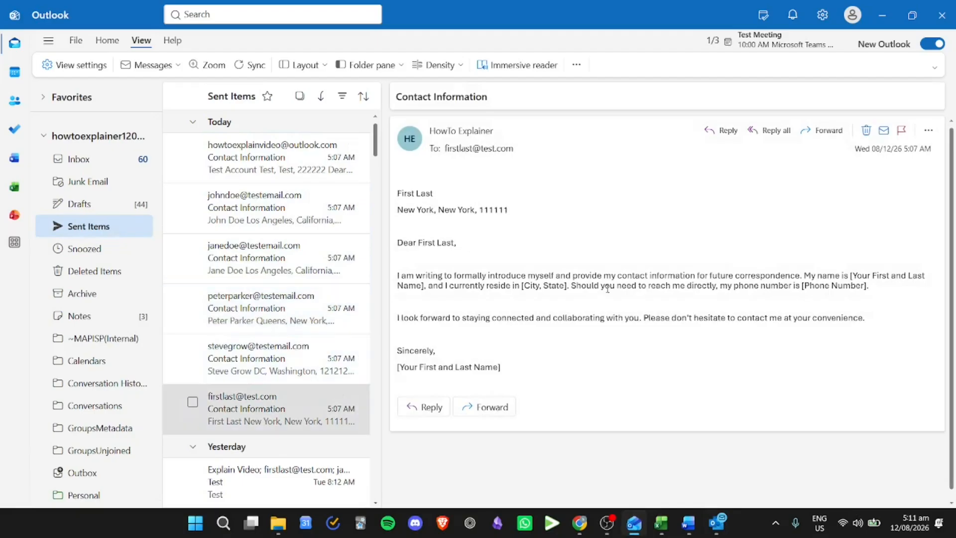